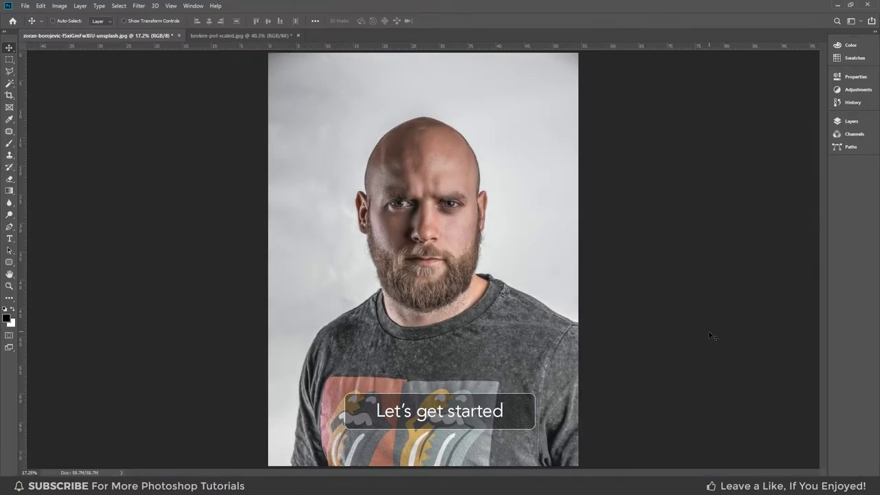
Select the grey backdrop with an enlarged Quick Selection brush, then invert to select the man
{"action": "left_click", "coordinate": [10, 84]}
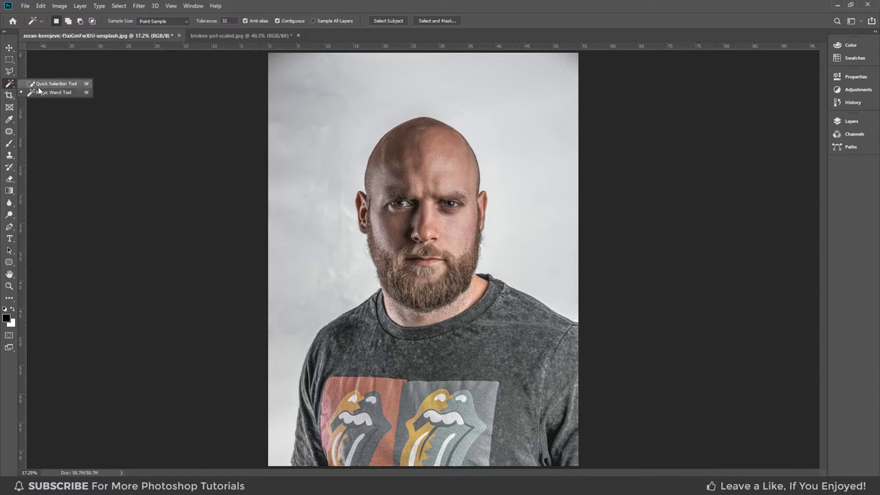
{"action": "left_click", "coordinate": [41, 84]}
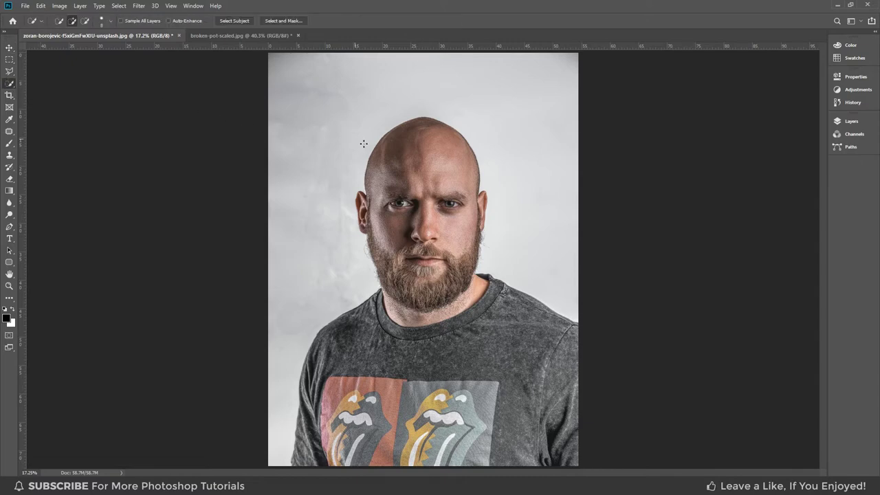
{"action": "mouse_move", "coordinate": [364, 144]}
{"action": "left_mouse_down"}
{"action": "mouse_move", "coordinate": [355, 140]}
{"action": "mouse_move", "coordinate": [344, 228]}
{"action": "left_mouse_up"}
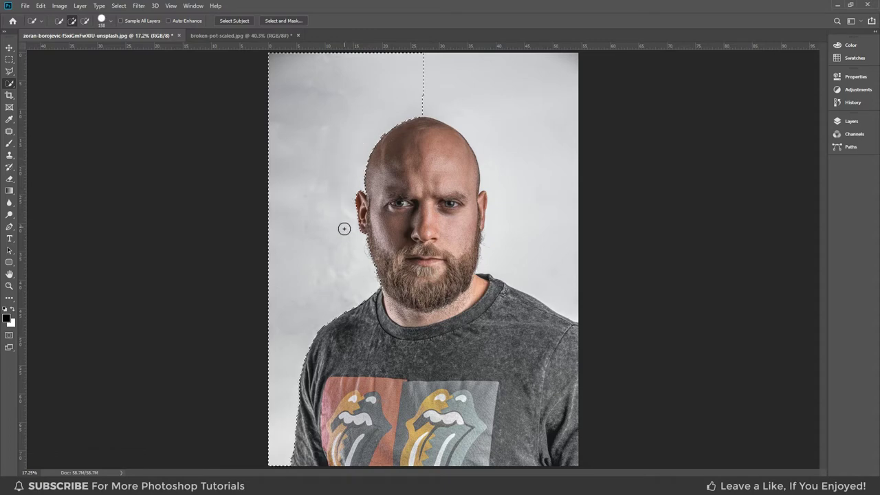
{"action": "left_click_drag", "start_coordinate": [440, 101], "coordinate": [485, 128]}
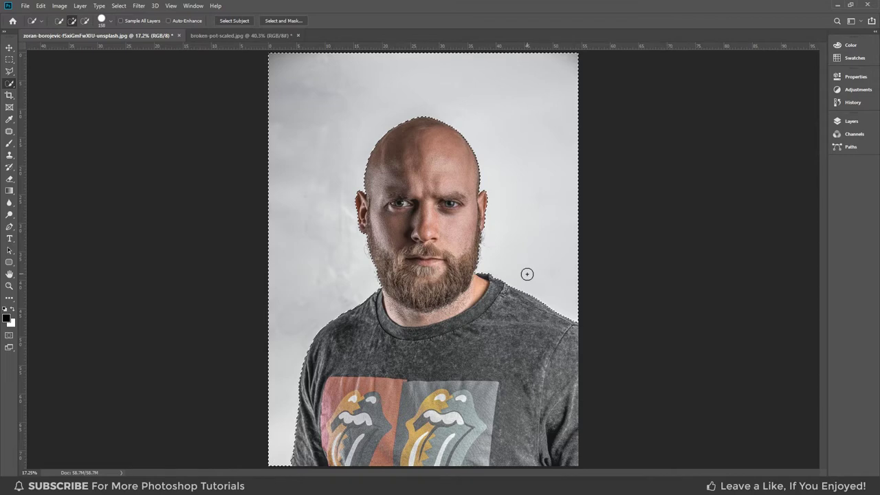
{"action": "left_click", "coordinate": [118, 6]}
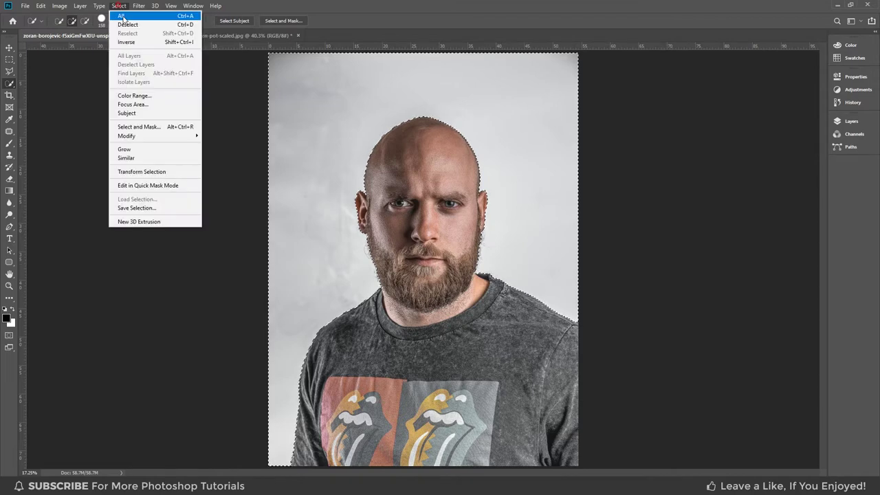
{"action": "left_click", "coordinate": [152, 43]}
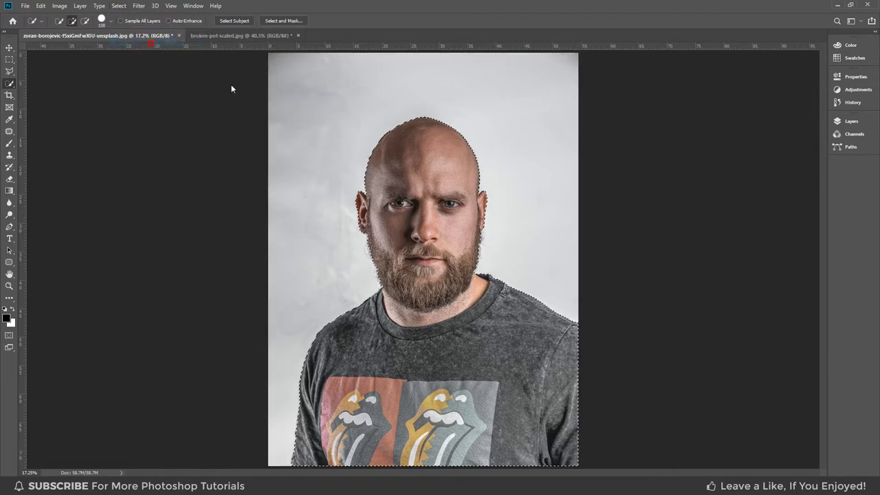
In Select and Mask, set a 28 px Refine Edge Brush and keep the Overlay view
{"action": "left_click", "coordinate": [284, 21]}
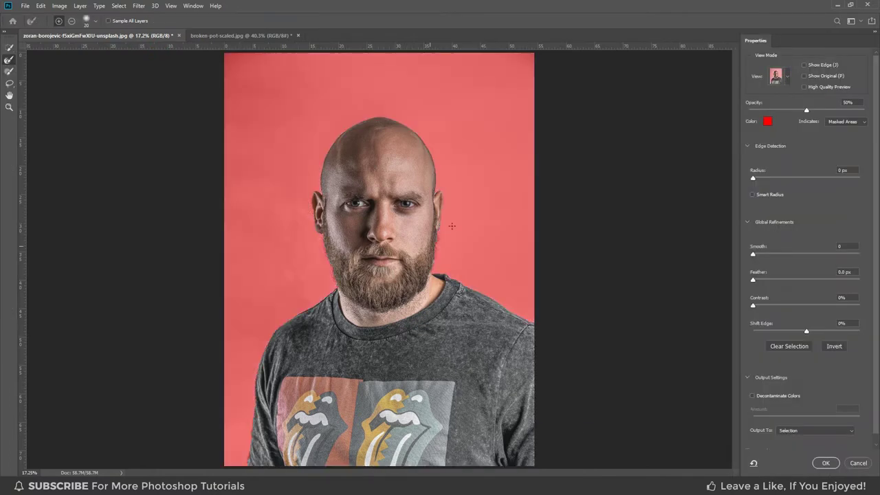
{"action": "scroll", "coordinate": [451, 225], "scroll_direction": "up", "scroll_amount": 5}
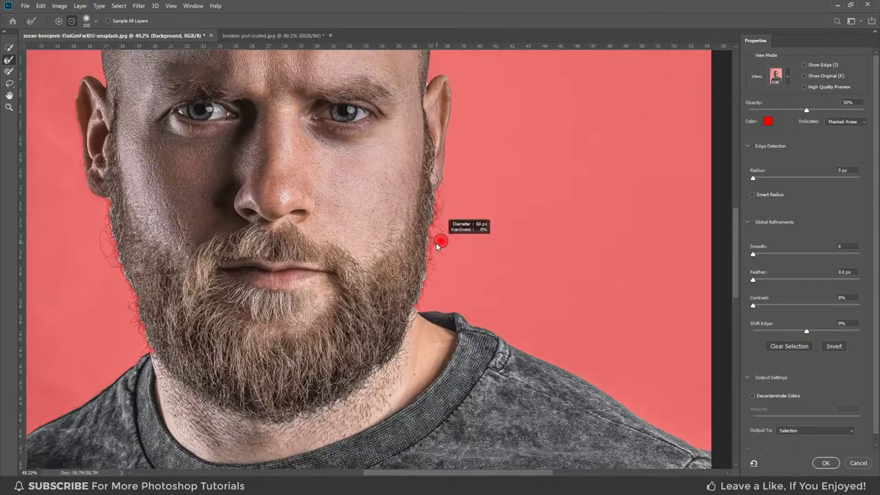
{"action": "left_click_drag", "start_coordinate": [440, 242], "coordinate": [426, 242]}
{"action": "left_click", "coordinate": [9, 60]}
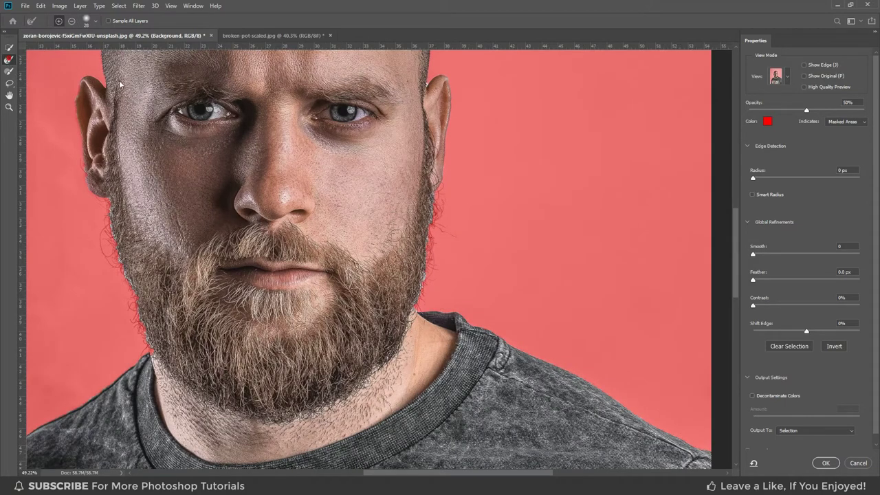
{"action": "left_click", "coordinate": [789, 77]}
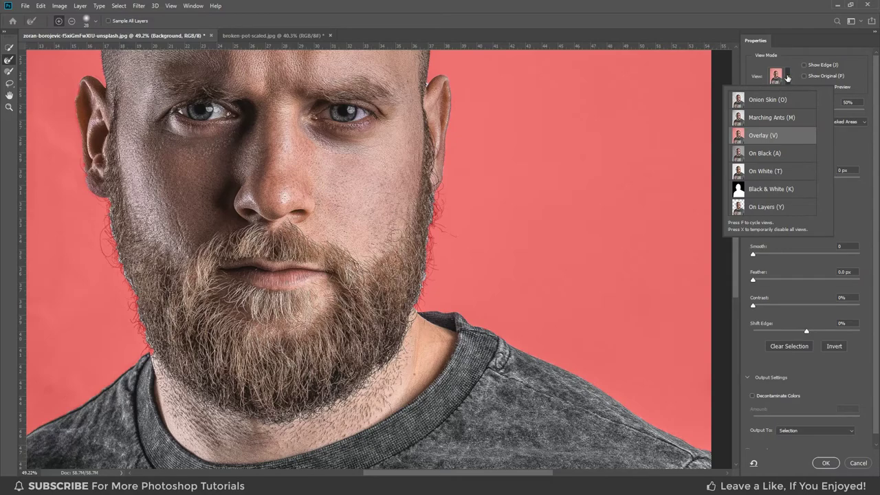
{"action": "left_click", "coordinate": [788, 130]}
Brush along the beard edges down to the shirt to capture the stray hairs
{"action": "scroll", "coordinate": [447, 227], "scroll_direction": "up", "scroll_amount": 2}
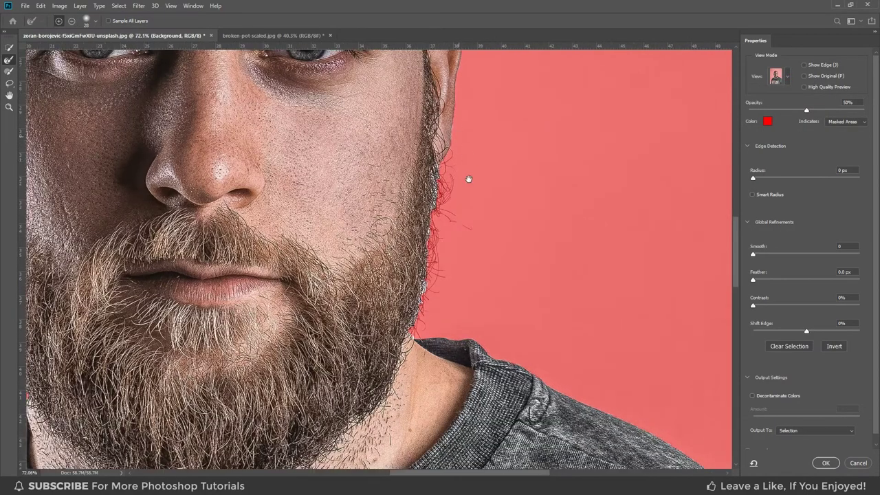
{"action": "scroll", "coordinate": [467, 180], "scroll_direction": "up", "scroll_amount": 3}
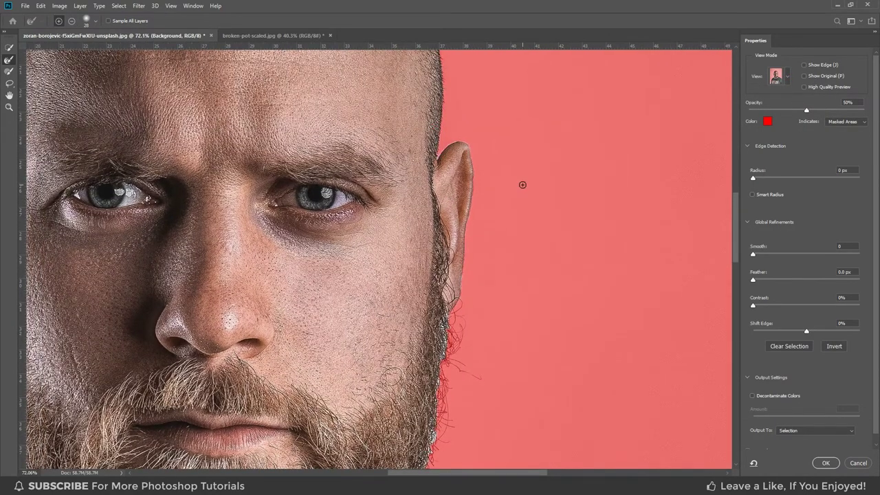
{"action": "scroll", "coordinate": [502, 193], "scroll_direction": "down", "scroll_amount": 5}
{"action": "scroll", "coordinate": [475, 201], "scroll_direction": "down", "scroll_amount": 1}
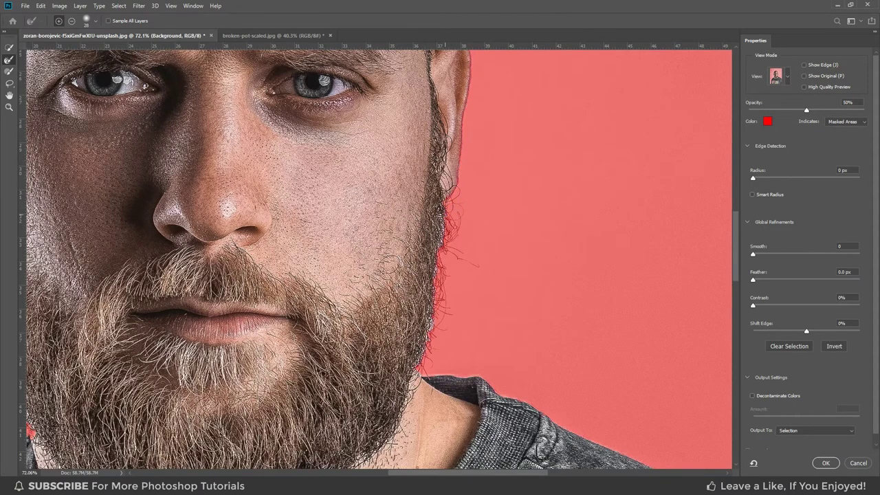
{"action": "left_click_drag", "start_coordinate": [453, 227], "coordinate": [452, 267]}
{"action": "left_click_drag", "start_coordinate": [437, 297], "coordinate": [435, 286]}
{"action": "left_click_drag", "start_coordinate": [433, 322], "coordinate": [423, 348]}
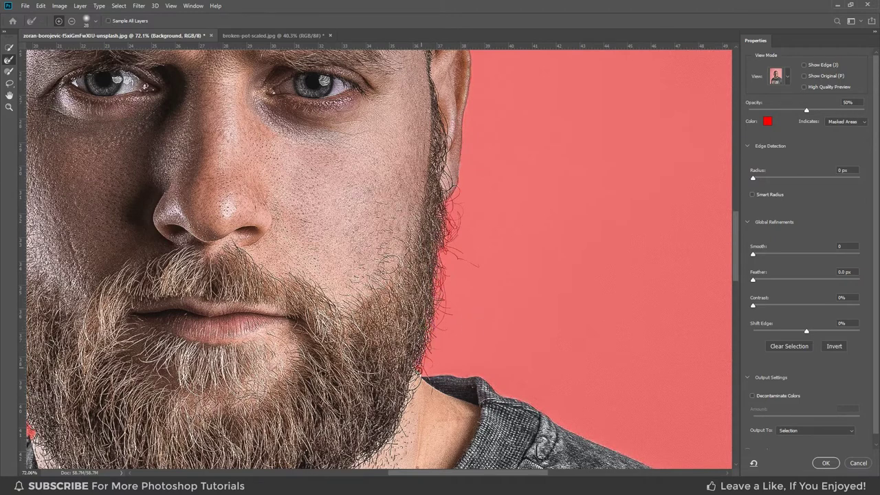
{"action": "left_click_drag", "start_coordinate": [418, 370], "coordinate": [519, 372]}
{"action": "left_click_drag", "start_coordinate": [497, 296], "coordinate": [812, 270]}
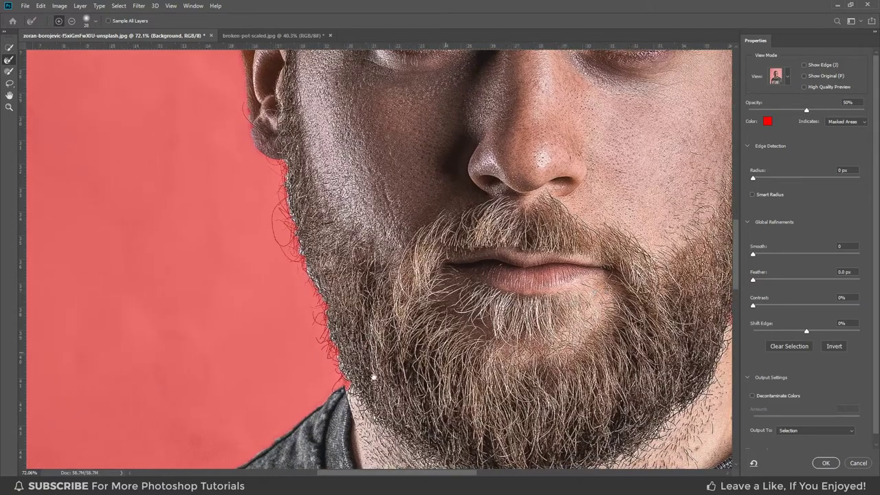
{"action": "mouse_move", "coordinate": [355, 410]}
{"action": "left_mouse_down"}
{"action": "mouse_move", "coordinate": [423, 352]}
{"action": "mouse_move", "coordinate": [366, 192]}
{"action": "mouse_move", "coordinate": [366, 134]}
{"action": "left_mouse_up"}
Output the cut-out to New Layer with Layer Mask, with Decontaminate Colors enabled
{"action": "scroll", "coordinate": [296, 402], "scroll_direction": "down", "scroll_amount": 5}
{"action": "key", "text": "w"}
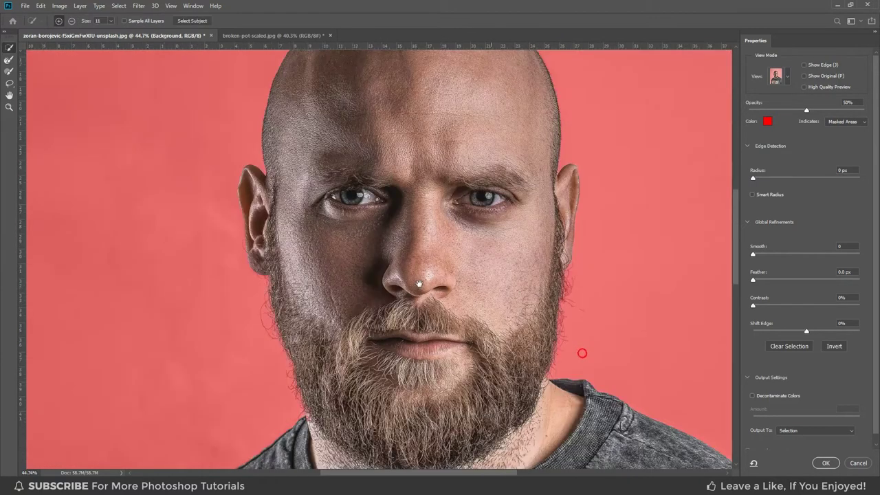
{"action": "scroll", "coordinate": [512, 293], "scroll_direction": "down", "scroll_amount": 1}
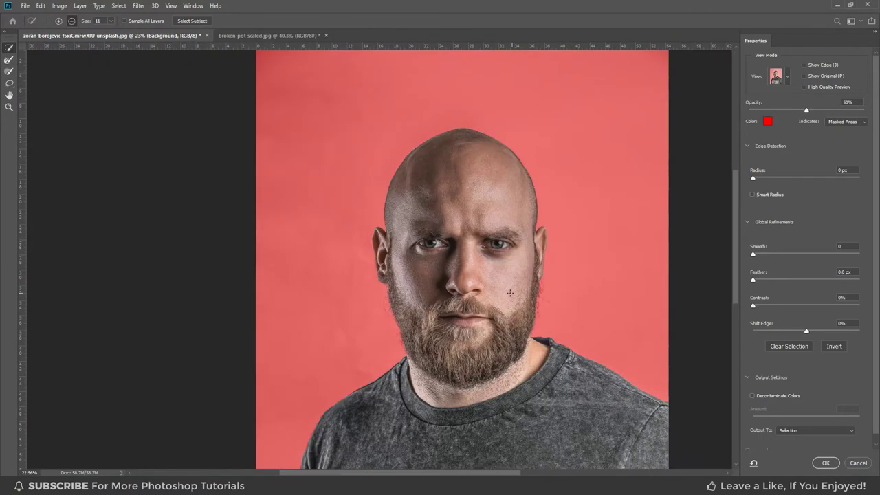
{"action": "scroll", "coordinate": [506, 289], "scroll_direction": "down", "scroll_amount": 1}
{"action": "left_click_drag", "start_coordinate": [413, 267], "coordinate": [339, 217]}
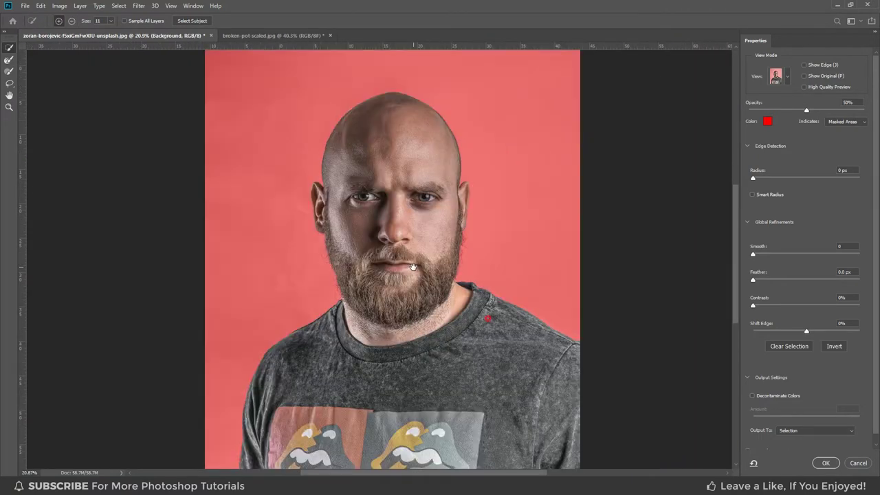
{"action": "left_click", "coordinate": [809, 432]}
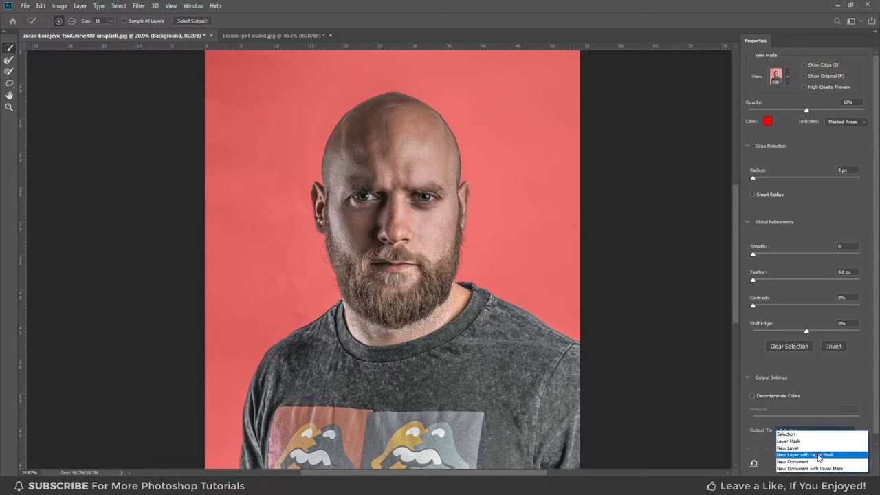
{"action": "left_click", "coordinate": [819, 456]}
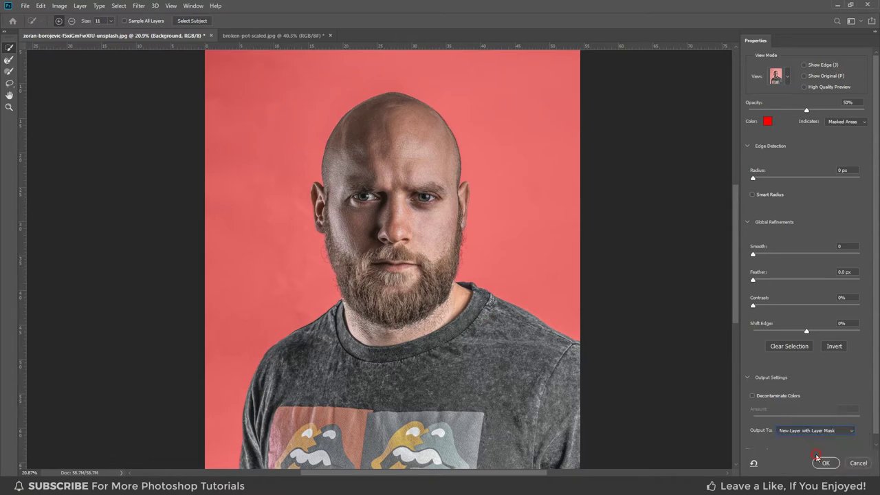
{"action": "left_click", "coordinate": [753, 396]}
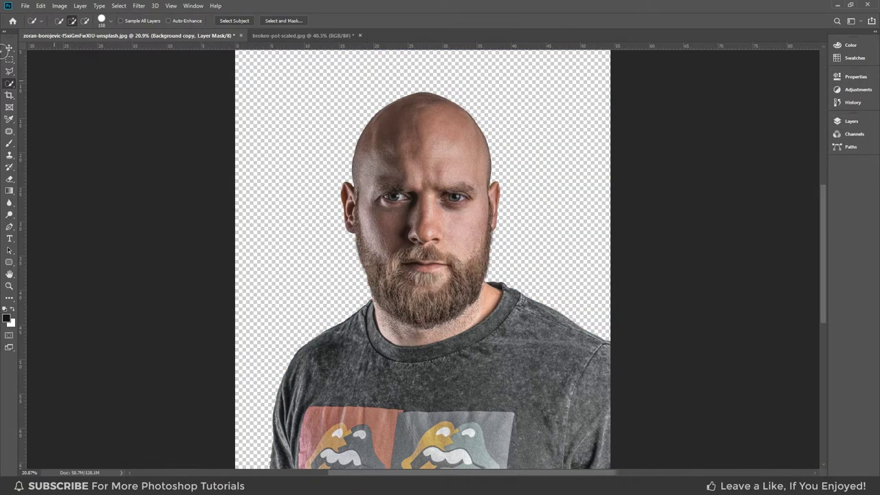
Add a Gradient fill layer above the Background layer and open its Gradient Editor
{"action": "key", "text": "v"}
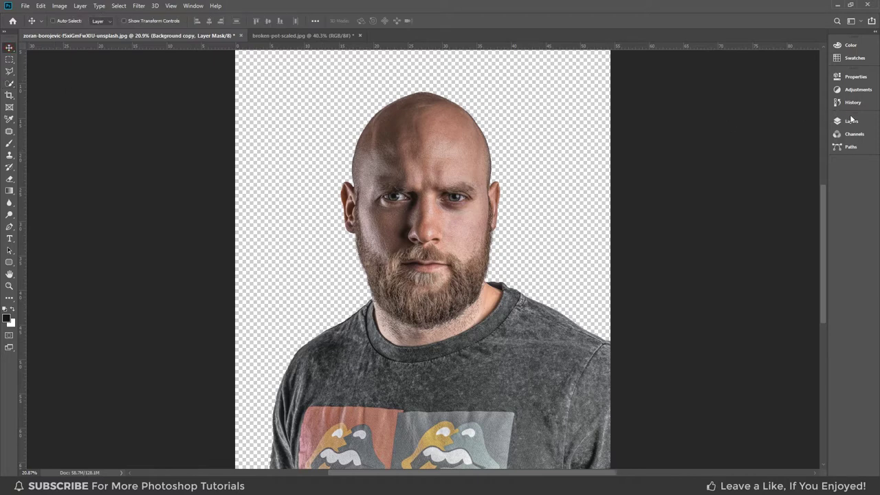
{"action": "left_click", "coordinate": [851, 124]}
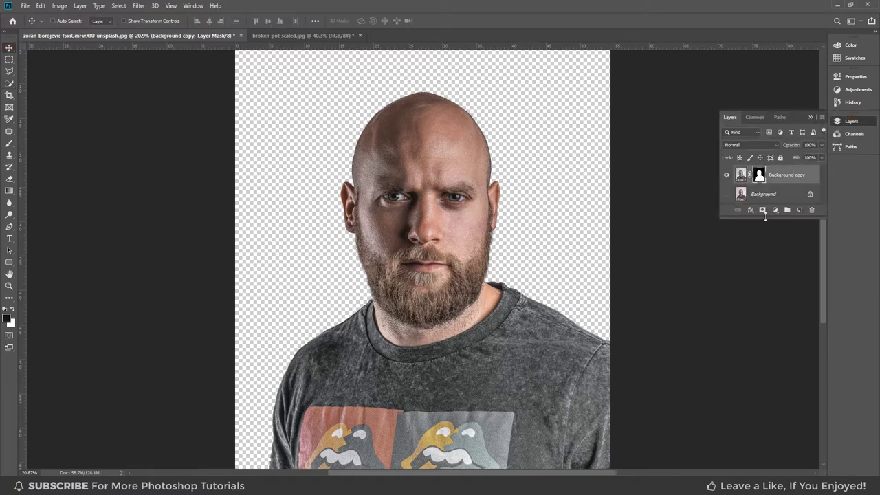
{"action": "left_click_drag", "start_coordinate": [765, 293], "coordinate": [763, 368]}
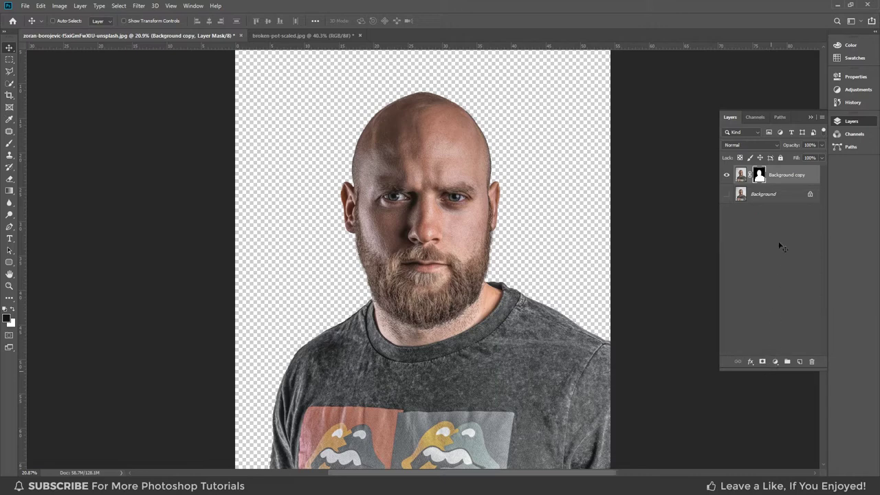
{"action": "left_click", "coordinate": [773, 196]}
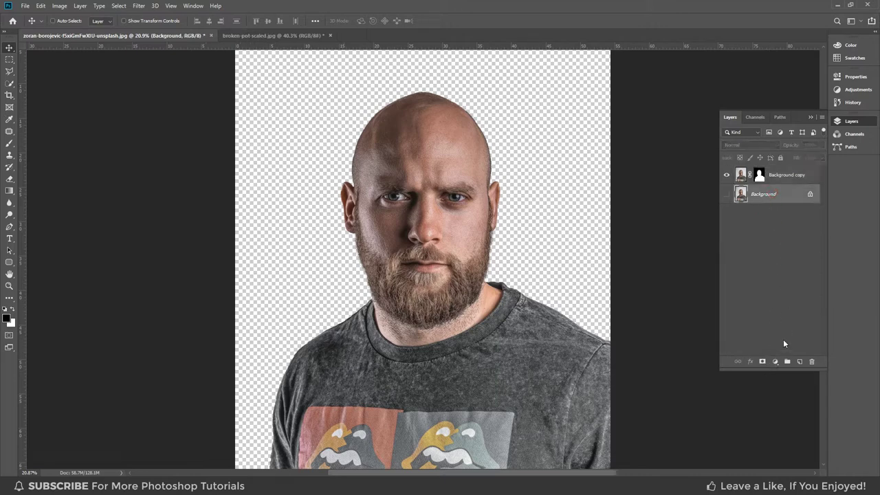
{"action": "left_click", "coordinate": [776, 362]}
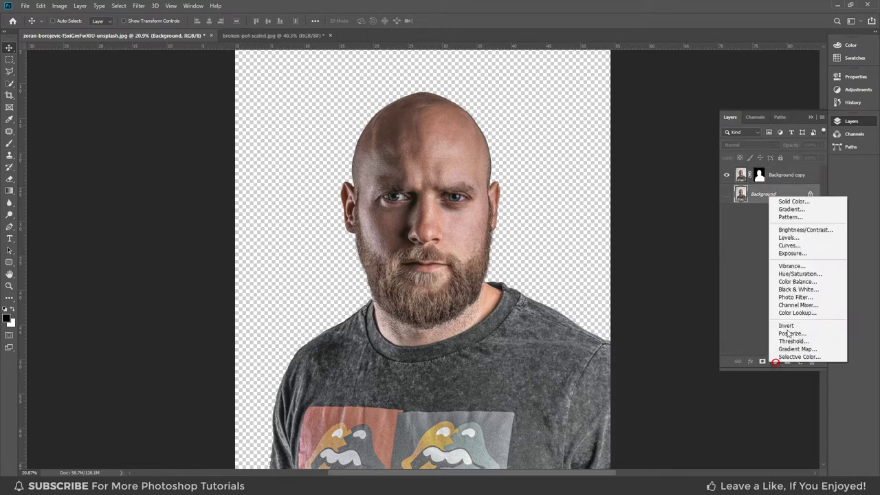
{"action": "left_click", "coordinate": [791, 209]}
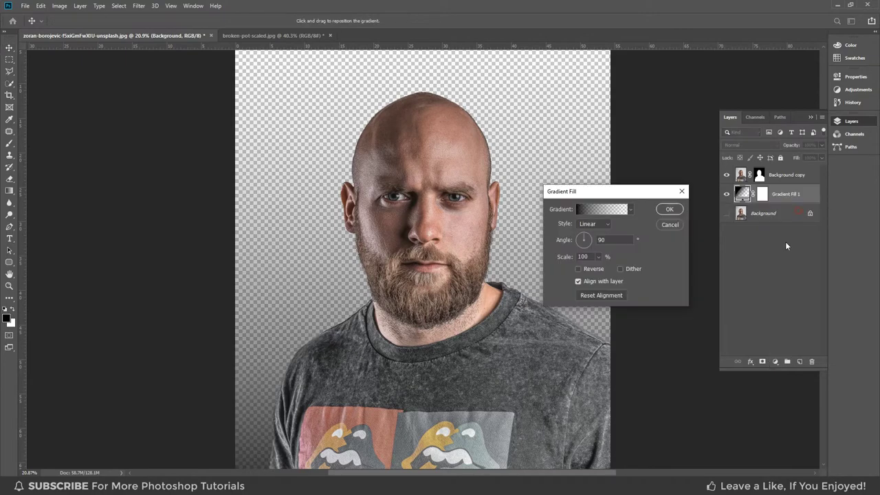
{"action": "left_click", "coordinate": [614, 213]}
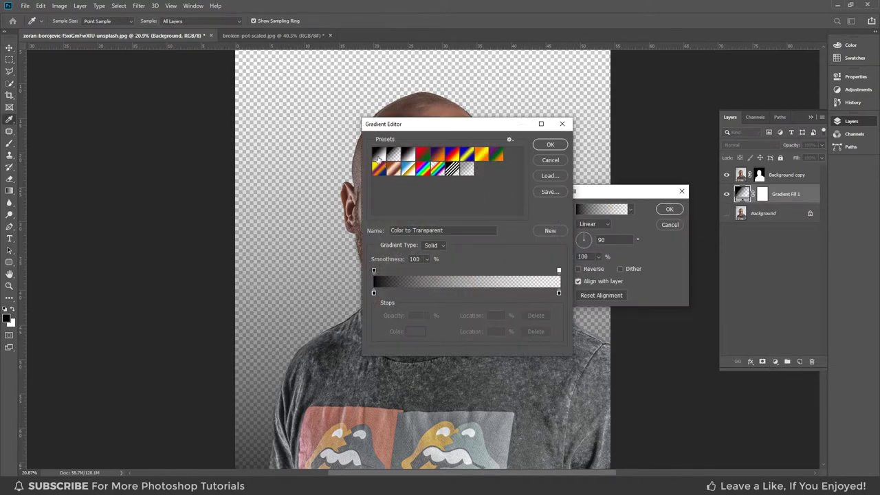
Set the gradient stops to dark navy on the left and light blue on the right
{"action": "left_click", "coordinate": [378, 154]}
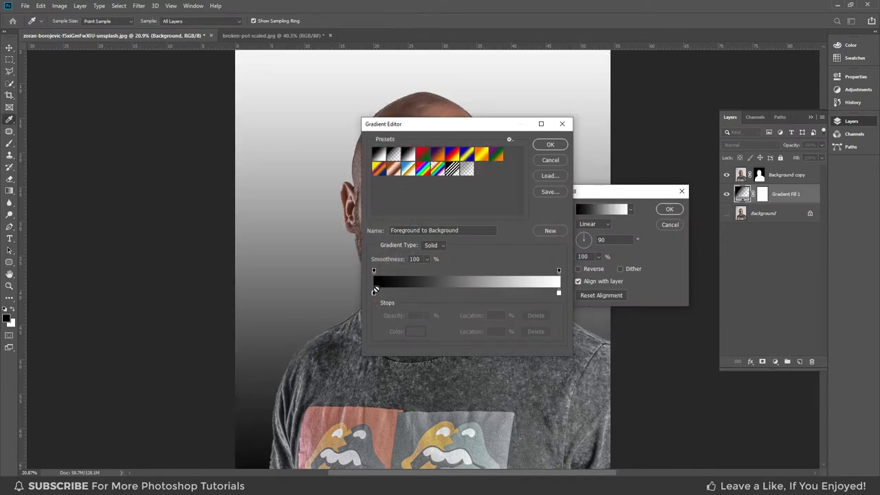
{"action": "double_click", "coordinate": [374, 294]}
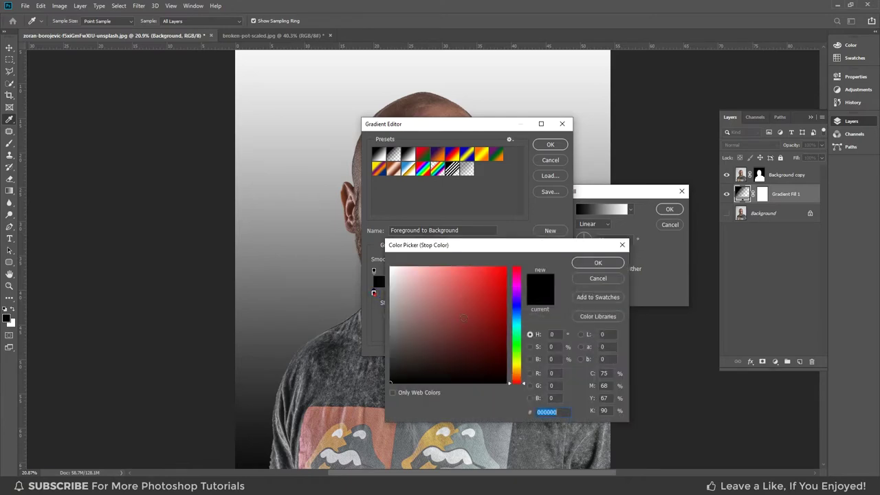
{"action": "mouse_move", "coordinate": [520, 311]}
{"action": "left_mouse_down"}
{"action": "mouse_move", "coordinate": [497, 335]}
{"action": "mouse_move", "coordinate": [514, 314]}
{"action": "mouse_move", "coordinate": [505, 339]}
{"action": "left_mouse_up"}
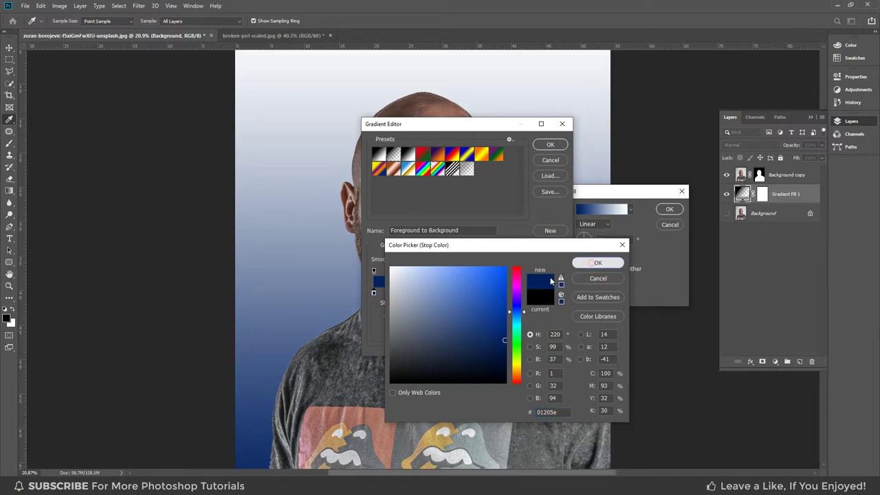
{"action": "left_click", "coordinate": [596, 264]}
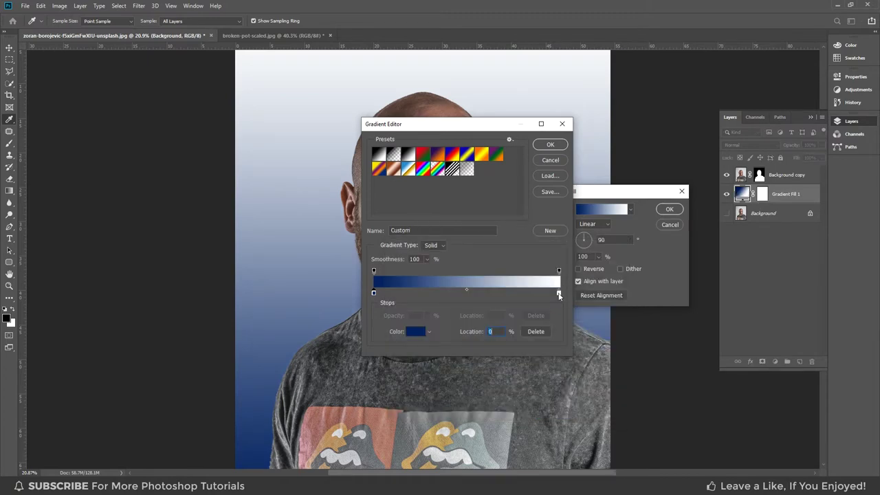
{"action": "double_click", "coordinate": [559, 294]}
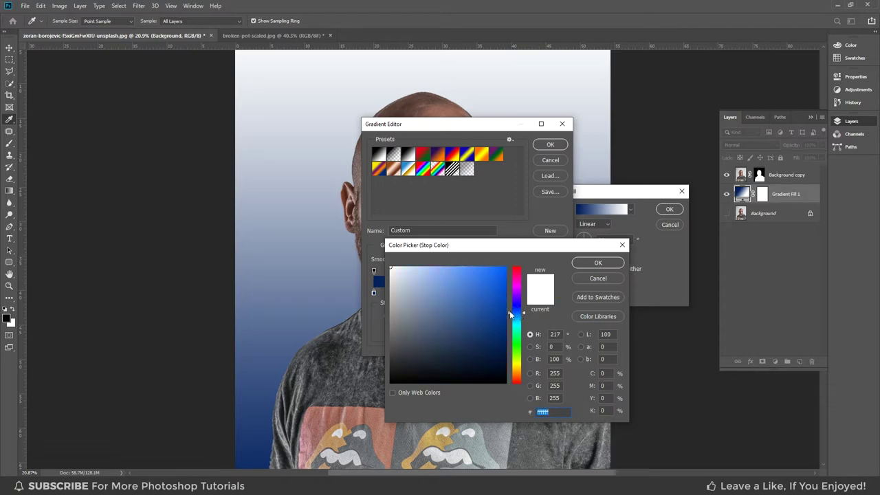
{"action": "left_click", "coordinate": [460, 295]}
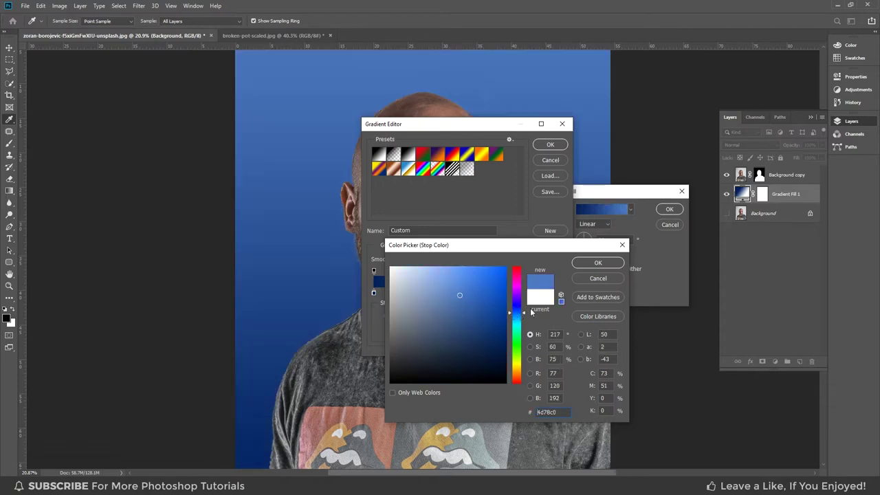
{"action": "left_click_drag", "start_coordinate": [520, 313], "coordinate": [520, 315]}
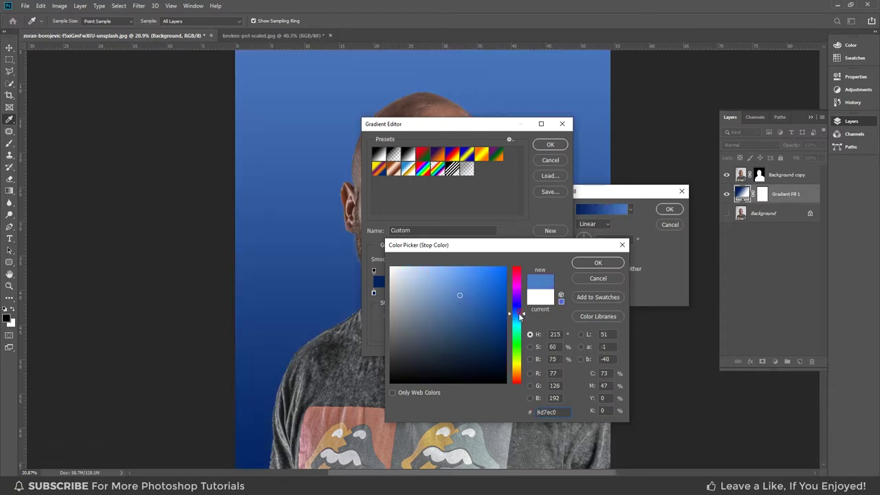
{"action": "left_click", "coordinate": [449, 293]}
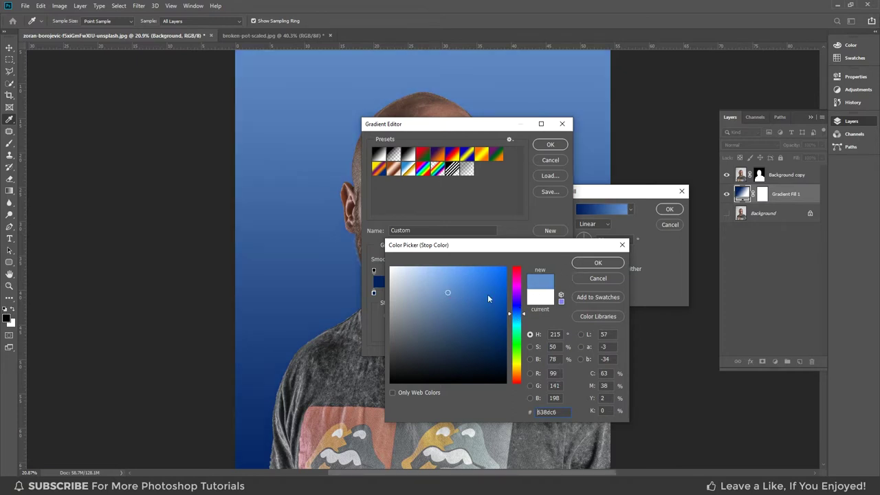
{"action": "left_click", "coordinate": [441, 287]}
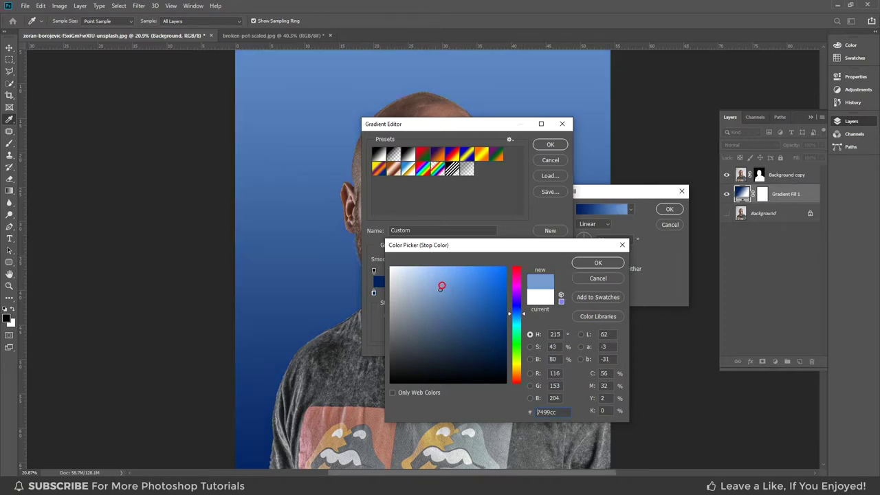
{"action": "left_click", "coordinate": [597, 263]}
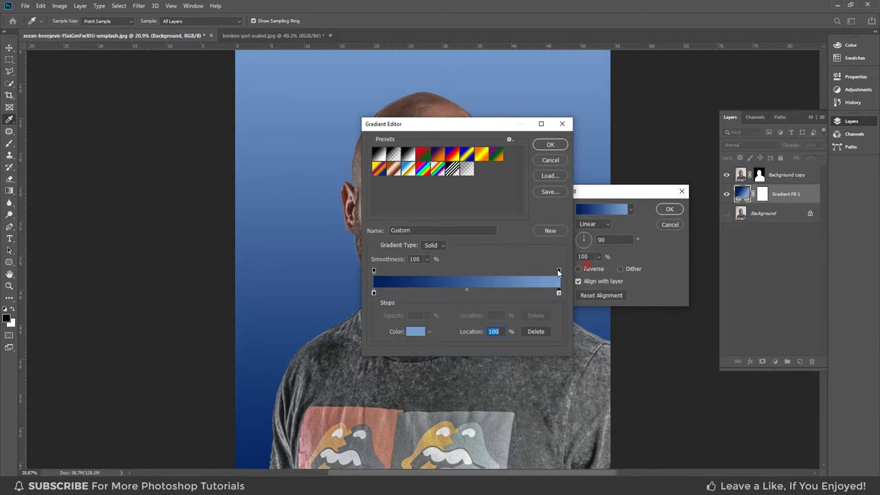
{"action": "left_click", "coordinate": [547, 146]}
Make the gradient Radial and Reversed, darken the navy stop, and apply the fill
{"action": "left_click", "coordinate": [608, 225]}
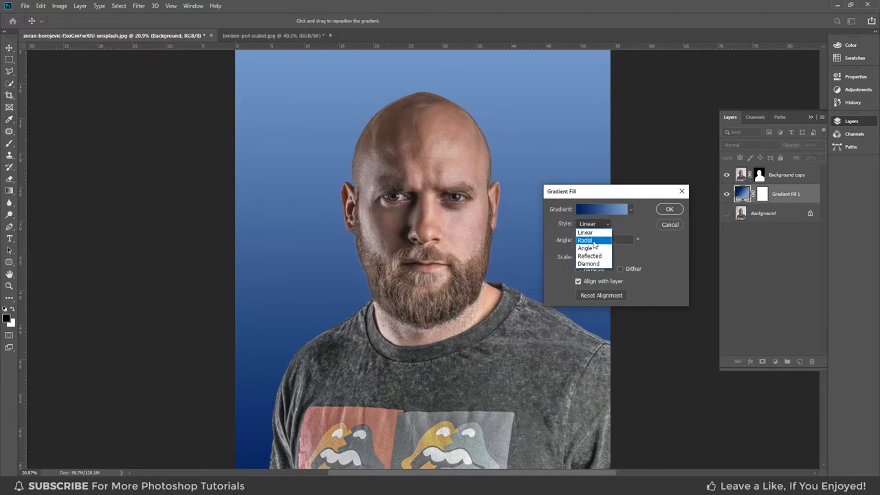
{"action": "left_click", "coordinate": [595, 245]}
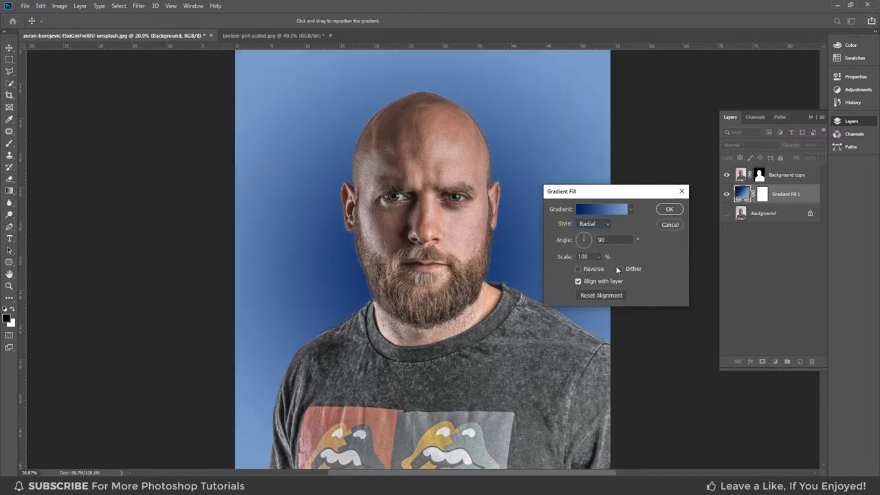
{"action": "left_click", "coordinate": [594, 270]}
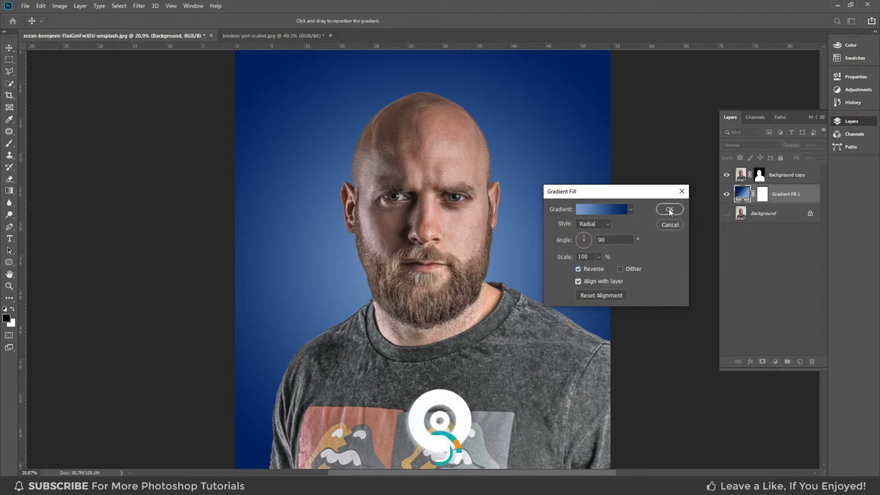
{"action": "left_click", "coordinate": [617, 214]}
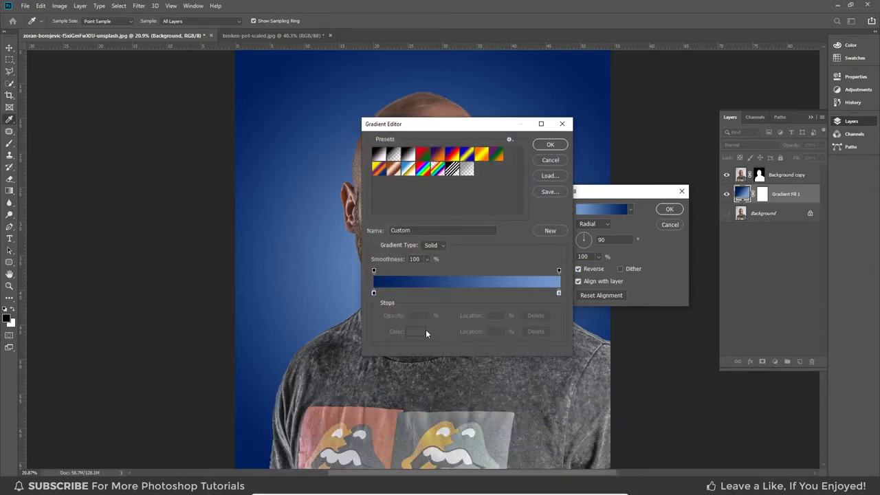
{"action": "double_click", "coordinate": [375, 294]}
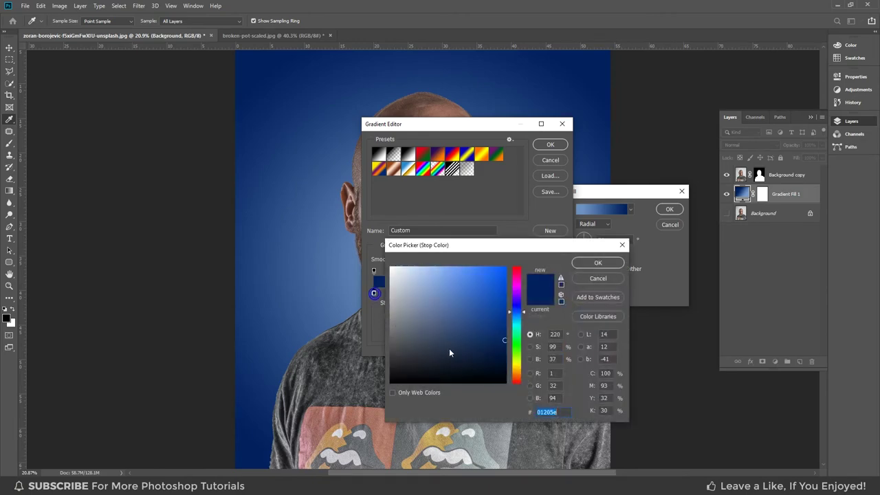
{"action": "left_click_drag", "start_coordinate": [504, 341], "coordinate": [484, 354]}
{"action": "left_click", "coordinate": [590, 265]}
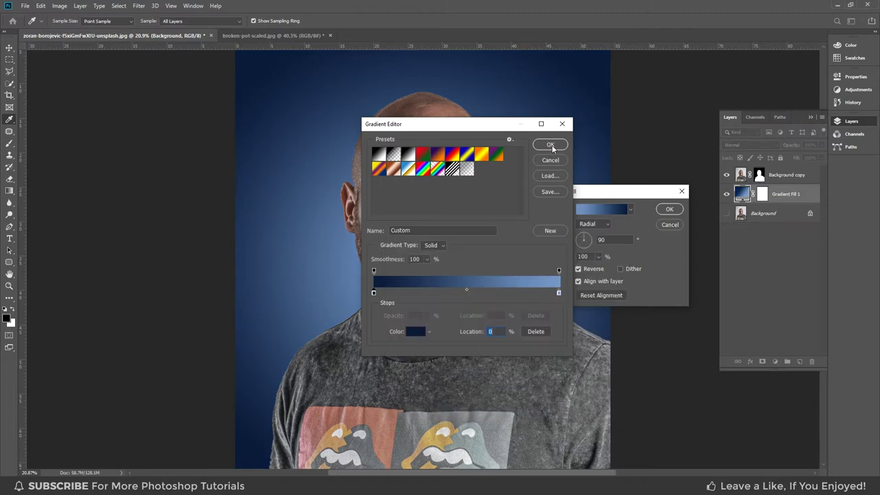
{"action": "left_click", "coordinate": [551, 145]}
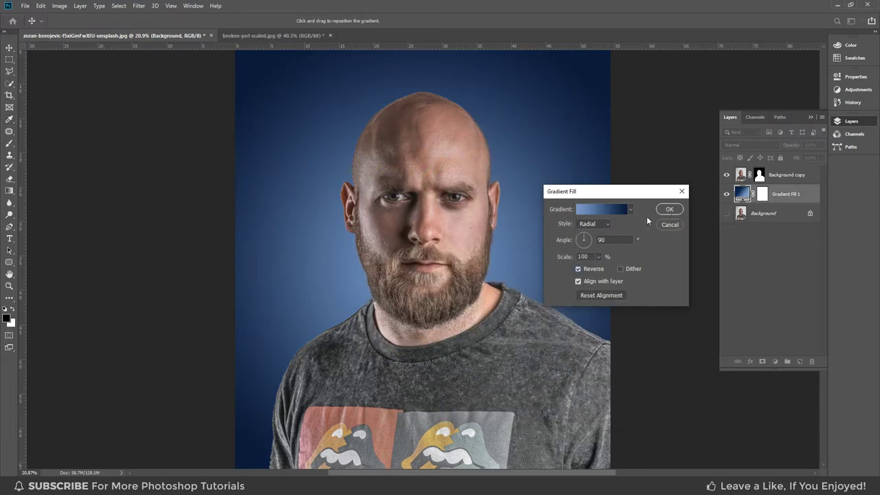
{"action": "left_click", "coordinate": [669, 209]}
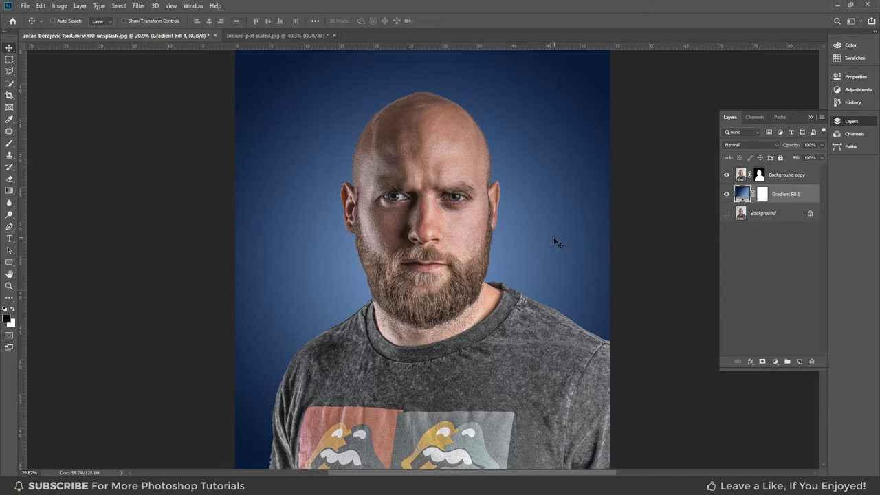
{"action": "left_click", "coordinate": [785, 176]}
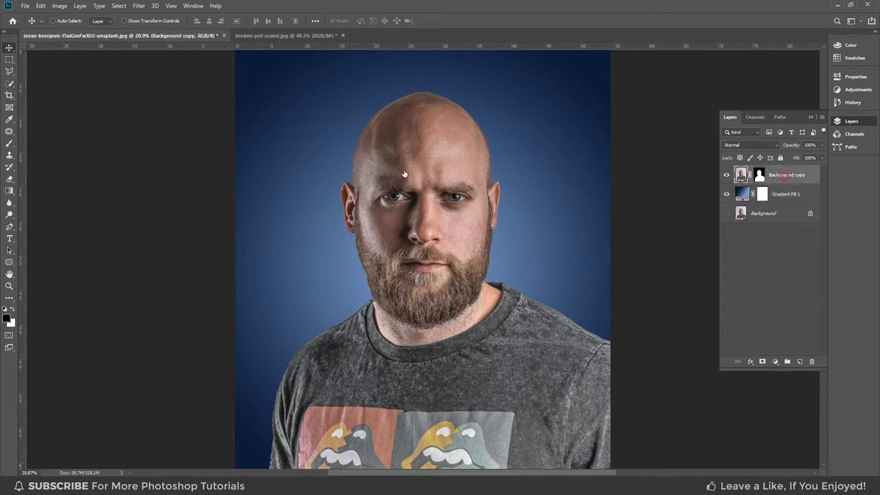
In broken-pot-scaled.jpg, select the white background, invert, and Layer Via Copy the pot pieces
{"action": "left_click", "coordinate": [300, 35]}
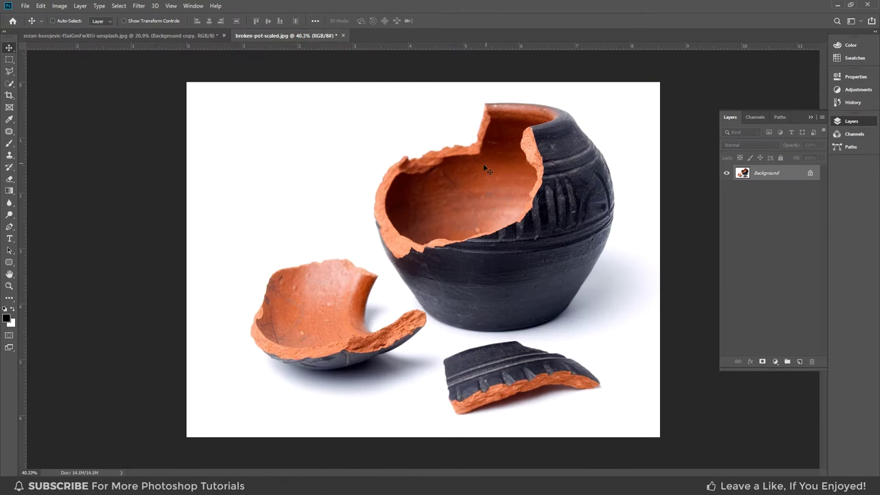
{"action": "left_click", "coordinate": [11, 85]}
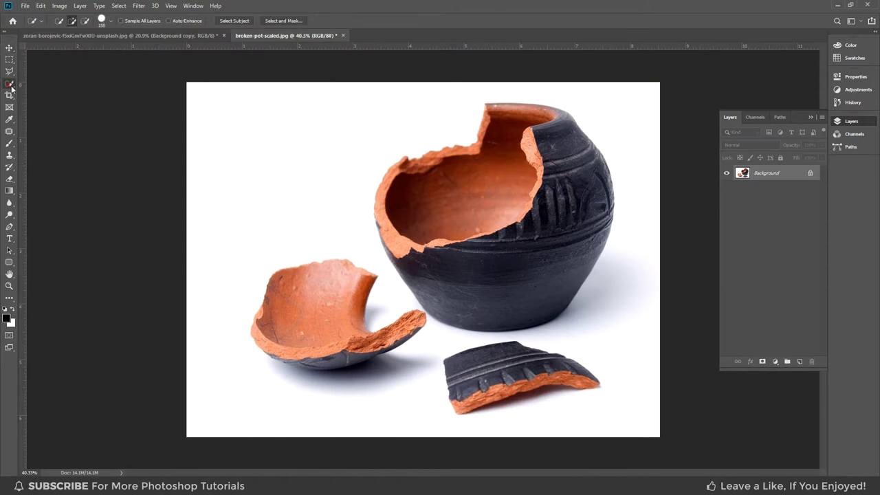
{"action": "right_click", "coordinate": [551, 108], "text": "alt"}
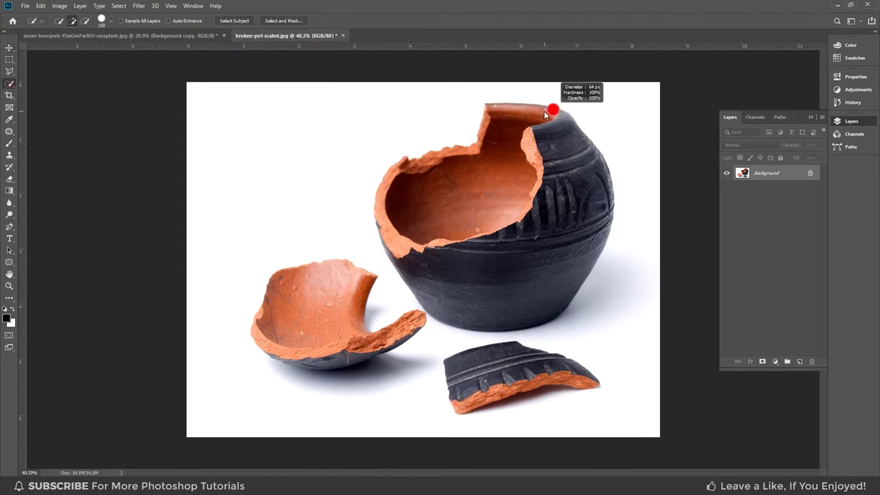
{"action": "left_click_drag", "start_coordinate": [558, 94], "coordinate": [614, 146]}
{"action": "mouse_move", "coordinate": [628, 183]}
{"action": "left_mouse_down"}
{"action": "mouse_move", "coordinate": [624, 253]}
{"action": "mouse_move", "coordinate": [596, 303]}
{"action": "mouse_move", "coordinate": [566, 320]}
{"action": "mouse_move", "coordinate": [474, 344]}
{"action": "mouse_move", "coordinate": [400, 329]}
{"action": "mouse_move", "coordinate": [403, 299]}
{"action": "mouse_move", "coordinate": [366, 243]}
{"action": "mouse_move", "coordinate": [370, 167]}
{"action": "mouse_move", "coordinate": [509, 117]}
{"action": "left_mouse_up"}
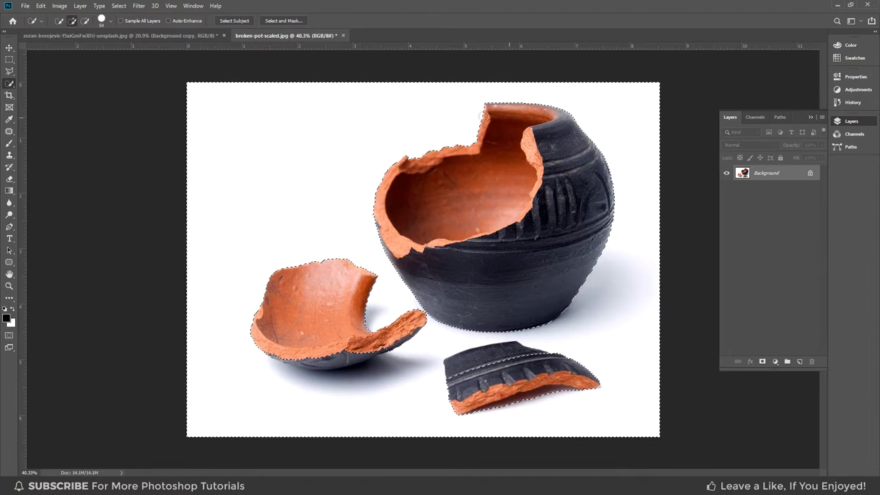
{"action": "left_click", "coordinate": [119, 5]}
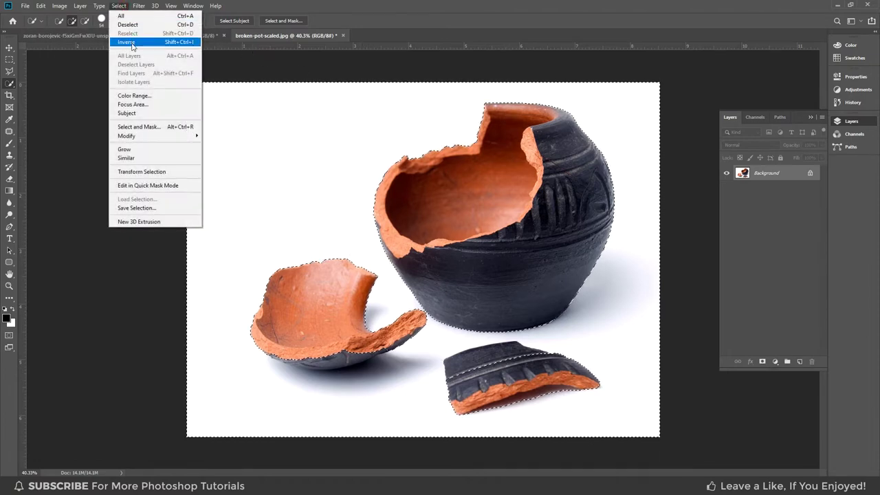
{"action": "left_click", "coordinate": [137, 42]}
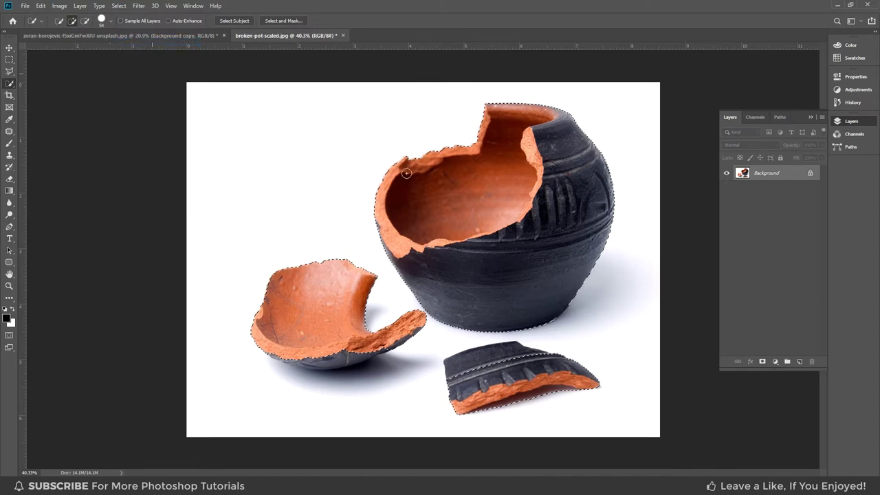
{"action": "right_click", "coordinate": [569, 194]}
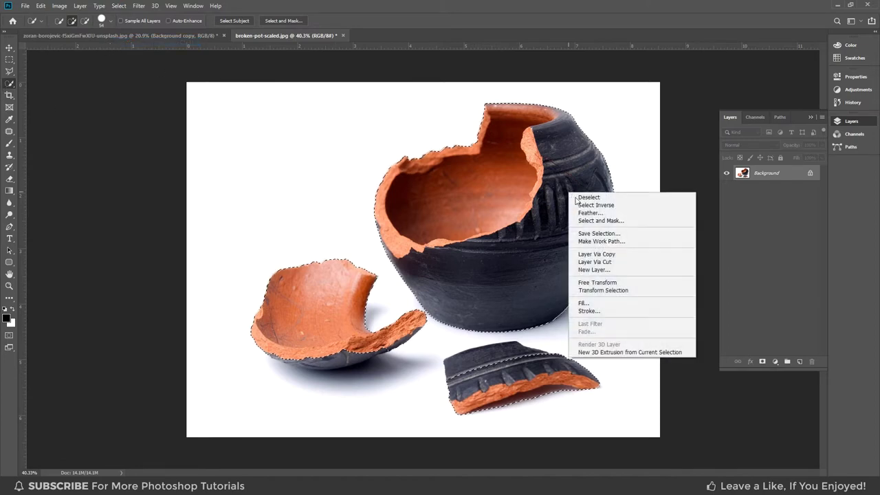
{"action": "left_click", "coordinate": [625, 255]}
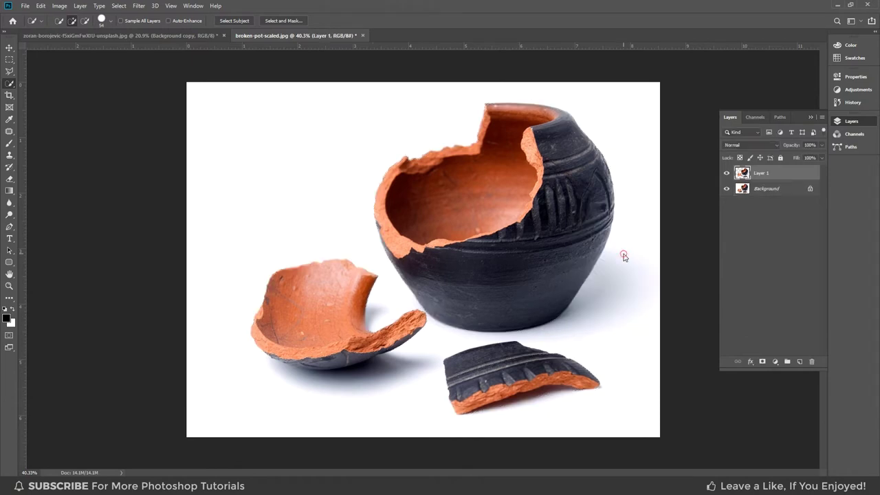
Hide the white Background layer and erase the loose shards from Layer 1
{"action": "left_click", "coordinate": [728, 189]}
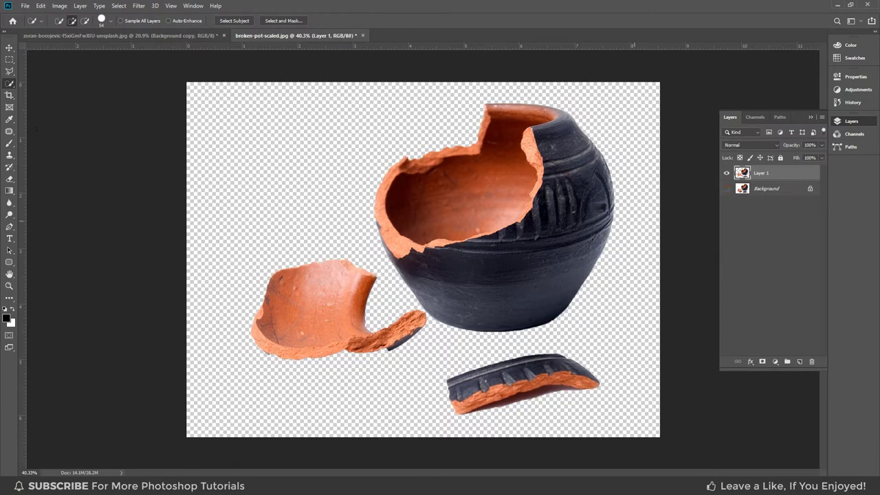
{"action": "key", "text": "e"}
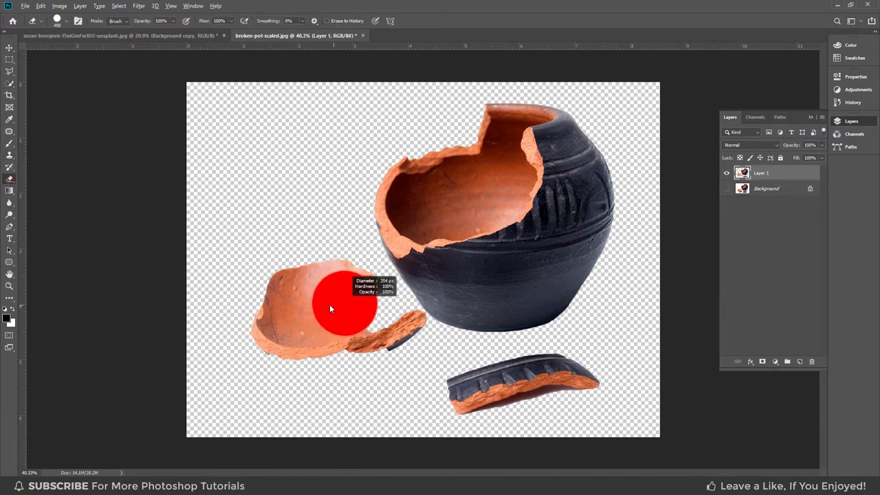
{"action": "left_click_drag", "start_coordinate": [334, 305], "coordinate": [326, 304]}
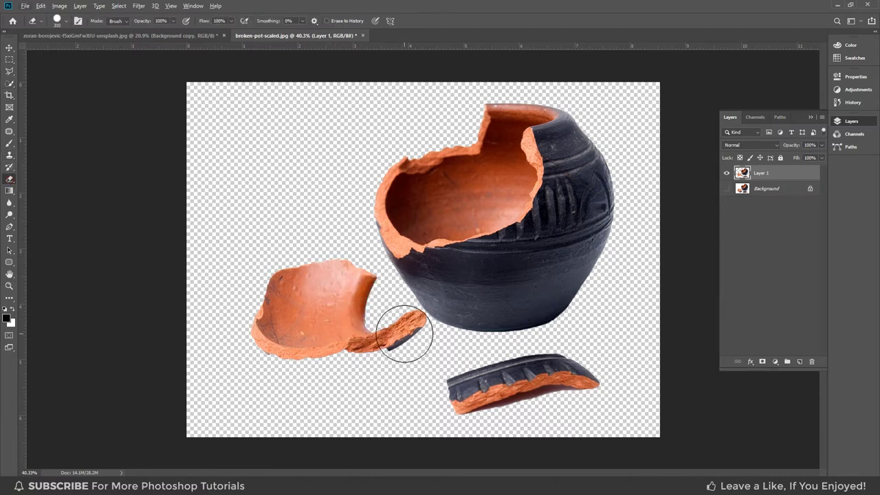
{"action": "mouse_move", "coordinate": [403, 334]}
{"action": "left_mouse_down"}
{"action": "mouse_move", "coordinate": [338, 350]}
{"action": "mouse_move", "coordinate": [261, 321]}
{"action": "mouse_move", "coordinate": [314, 315]}
{"action": "mouse_move", "coordinate": [354, 293]}
{"action": "mouse_move", "coordinate": [284, 282]}
{"action": "left_mouse_up"}
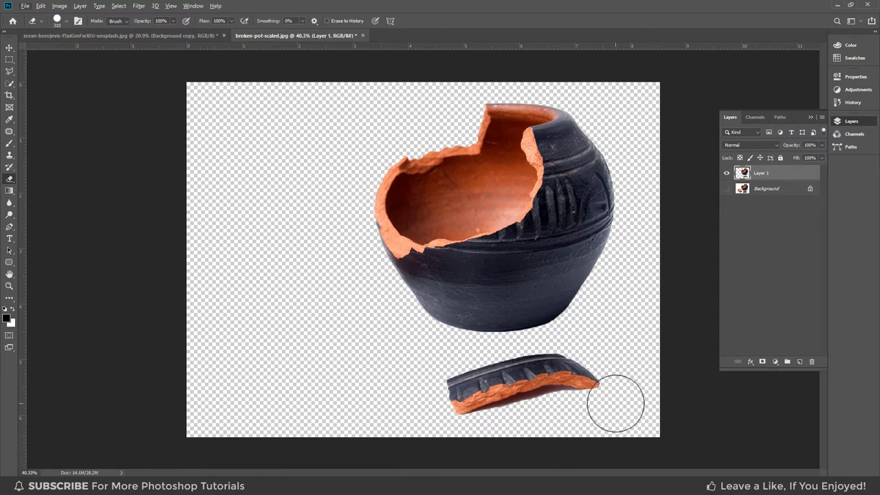
{"action": "right_click", "coordinate": [596, 397], "text": "alt"}
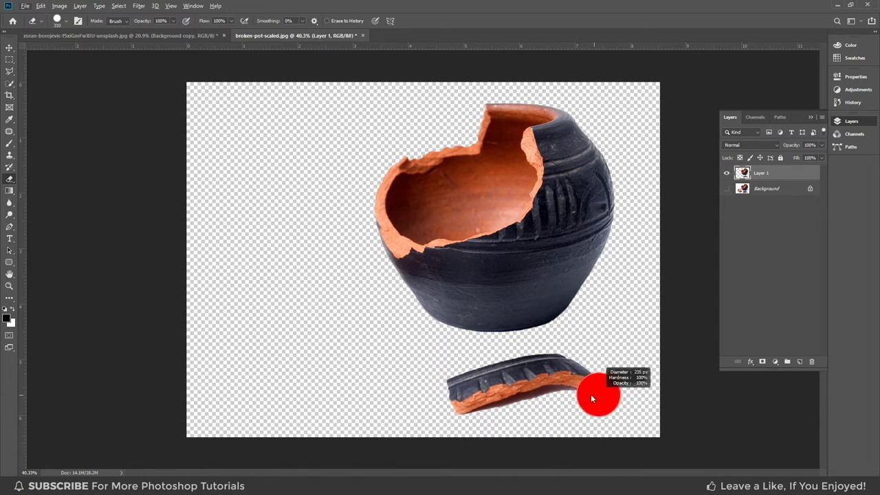
{"action": "mouse_move", "coordinate": [600, 380]}
{"action": "left_mouse_down"}
{"action": "mouse_move", "coordinate": [452, 403]}
{"action": "mouse_move", "coordinate": [569, 364]}
{"action": "left_mouse_up"}
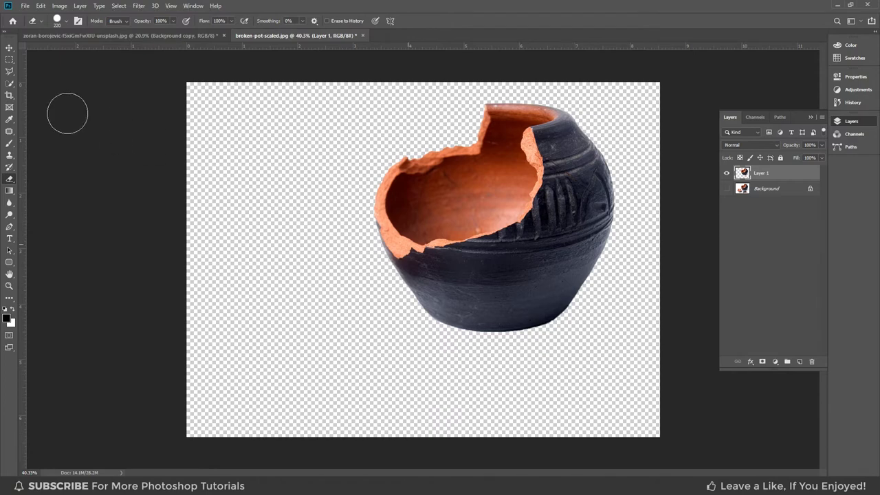
{"action": "left_click", "coordinate": [9, 47]}
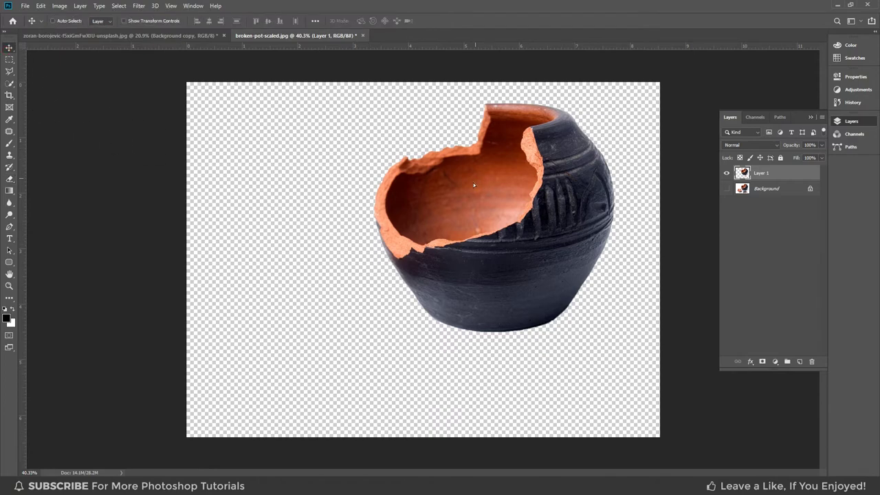
Drag Layer 1 into the portrait, position it over the head at 30% opacity, then restore 100%
{"action": "mouse_move", "coordinate": [474, 185]}
{"action": "left_mouse_down"}
{"action": "mouse_move", "coordinate": [189, 38]}
{"action": "mouse_move", "coordinate": [388, 178]}
{"action": "mouse_move", "coordinate": [425, 179]}
{"action": "left_mouse_up"}
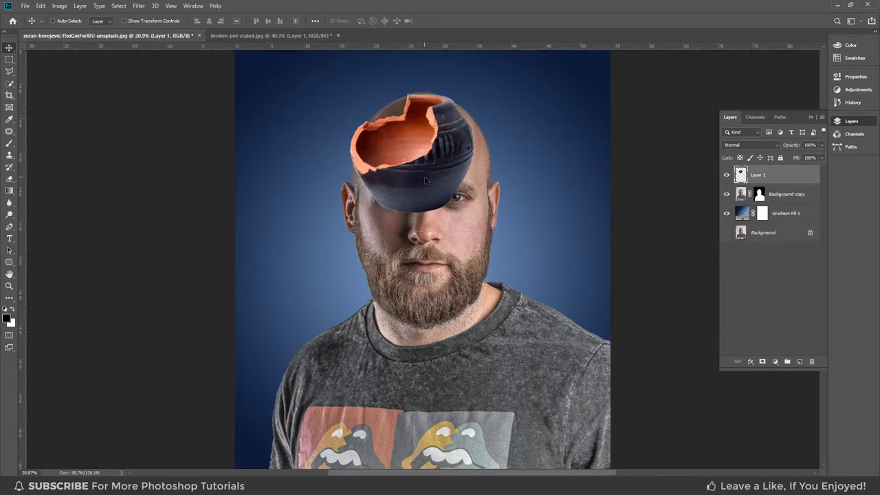
{"action": "scroll", "coordinate": [444, 101], "scroll_direction": "up", "scroll_amount": 1}
{"action": "scroll", "coordinate": [440, 101], "scroll_direction": "up", "scroll_amount": 1}
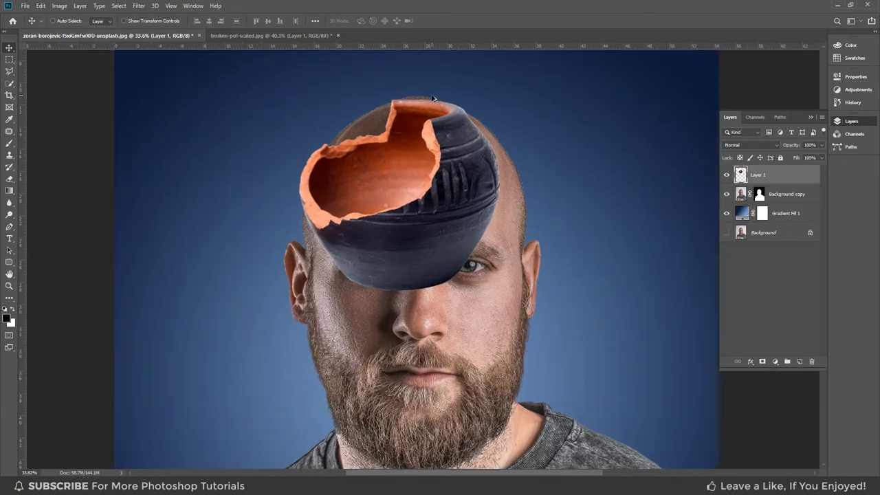
{"action": "scroll", "coordinate": [438, 105], "scroll_direction": "up", "scroll_amount": 1}
{"action": "left_click", "coordinate": [821, 145]}
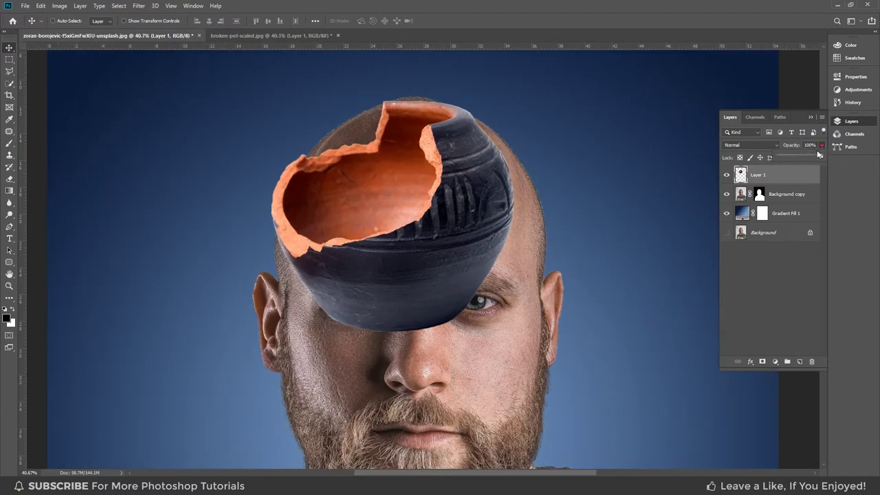
{"action": "left_click_drag", "start_coordinate": [805, 157], "coordinate": [792, 158]}
{"action": "left_click_drag", "start_coordinate": [436, 215], "coordinate": [445, 222]}
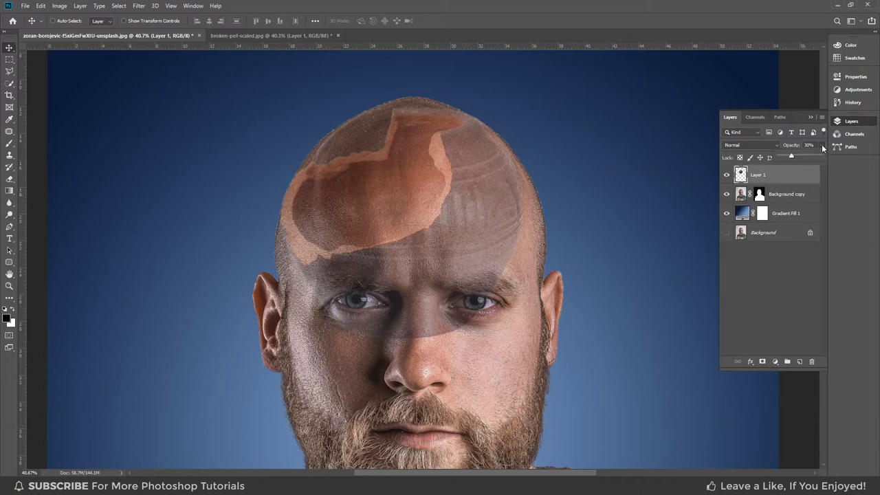
{"action": "left_click_drag", "start_coordinate": [824, 155], "coordinate": [839, 155]}
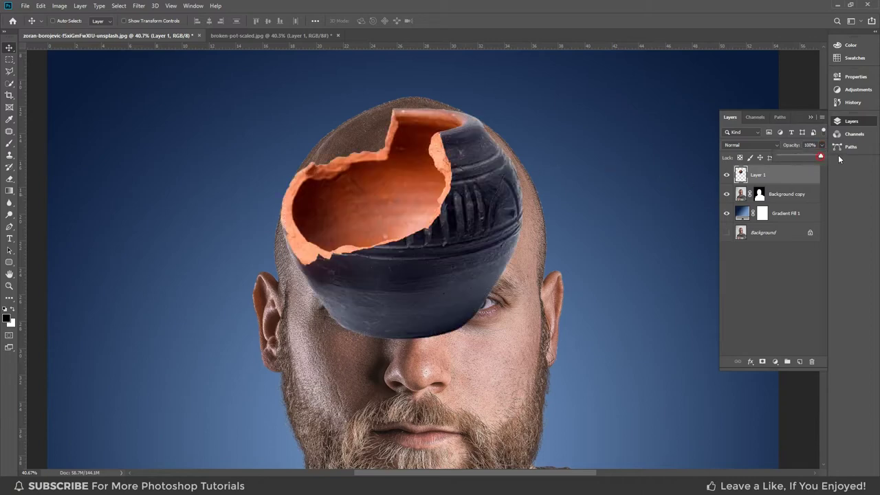
{"action": "left_click", "coordinate": [487, 171]}
Quick Select the pot's dark outer body, invert it, and add a layer mask to Layer 1
{"action": "left_click", "coordinate": [10, 83]}
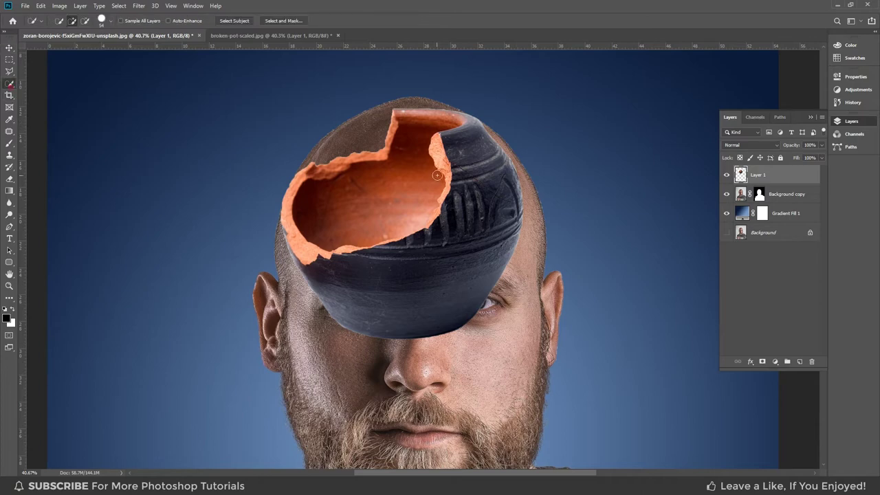
{"action": "scroll", "coordinate": [444, 151], "scroll_direction": "up", "scroll_amount": 2}
{"action": "left_click", "coordinate": [486, 192]}
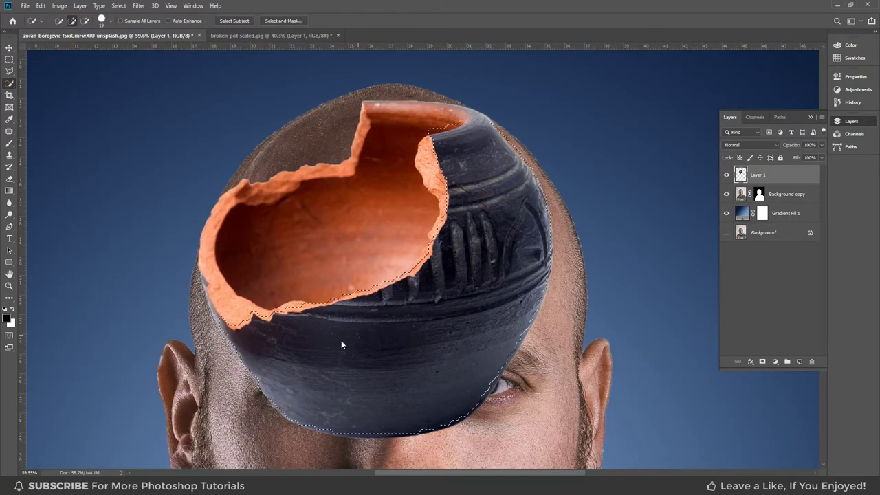
{"action": "left_click_drag", "start_coordinate": [342, 344], "coordinate": [418, 337]}
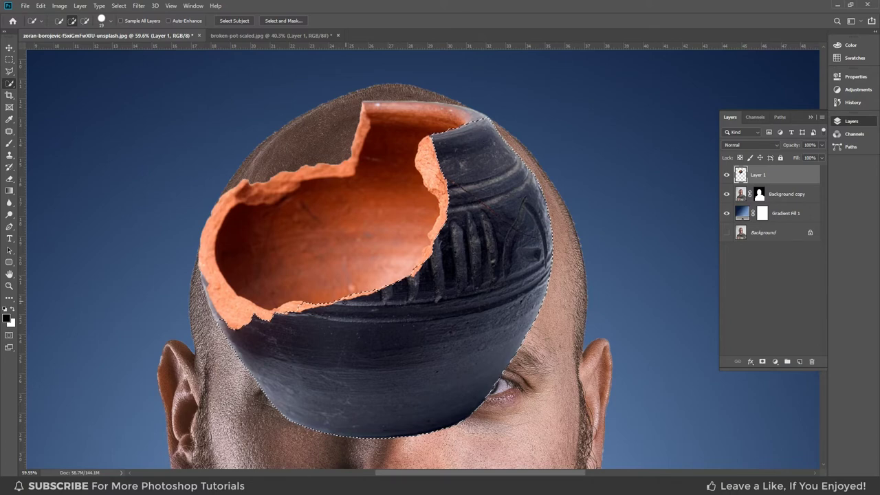
{"action": "left_click_drag", "start_coordinate": [296, 421], "coordinate": [214, 317]}
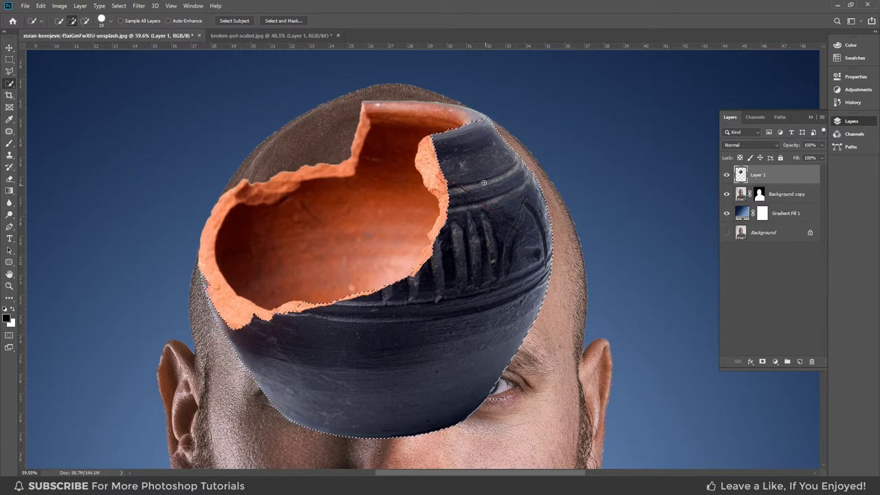
{"action": "mouse_move", "coordinate": [484, 182]}
{"action": "left_mouse_down"}
{"action": "mouse_move", "coordinate": [468, 120]}
{"action": "mouse_move", "coordinate": [448, 117]}
{"action": "left_mouse_up"}
{"action": "left_click_drag", "start_coordinate": [481, 141], "coordinate": [459, 121]}
{"action": "left_click", "coordinate": [119, 6]}
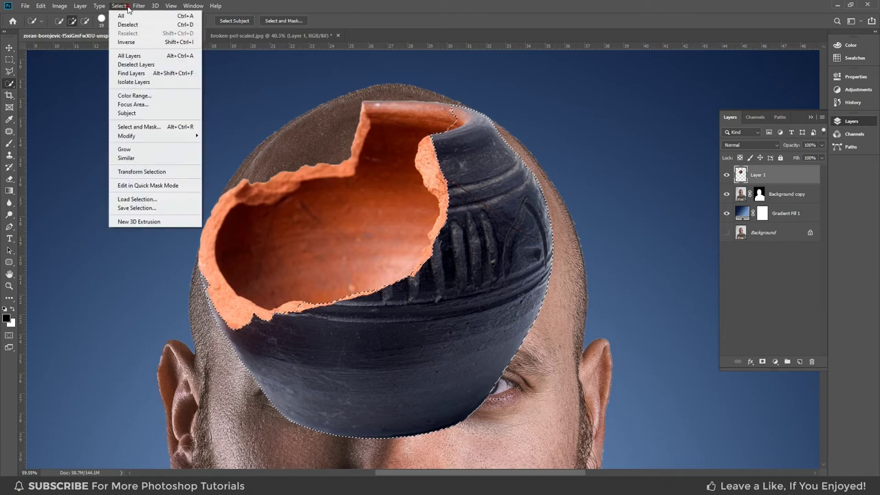
{"action": "left_click", "coordinate": [130, 42]}
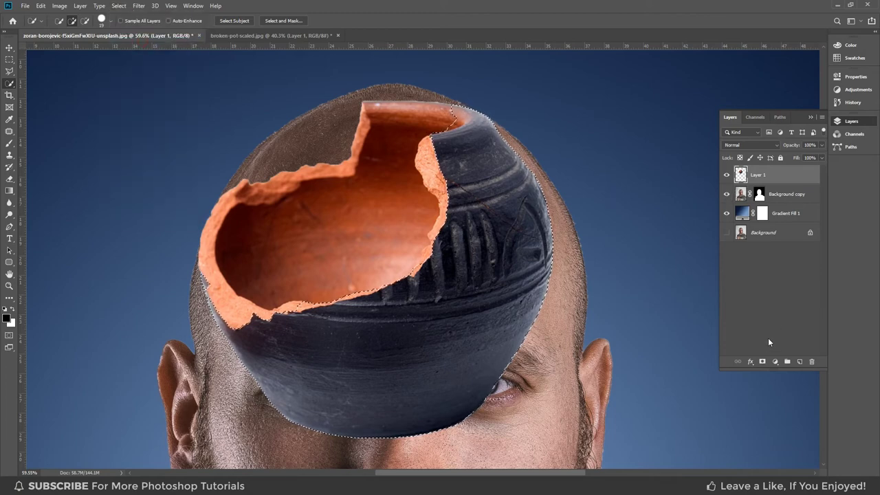
{"action": "left_click", "coordinate": [762, 361]}
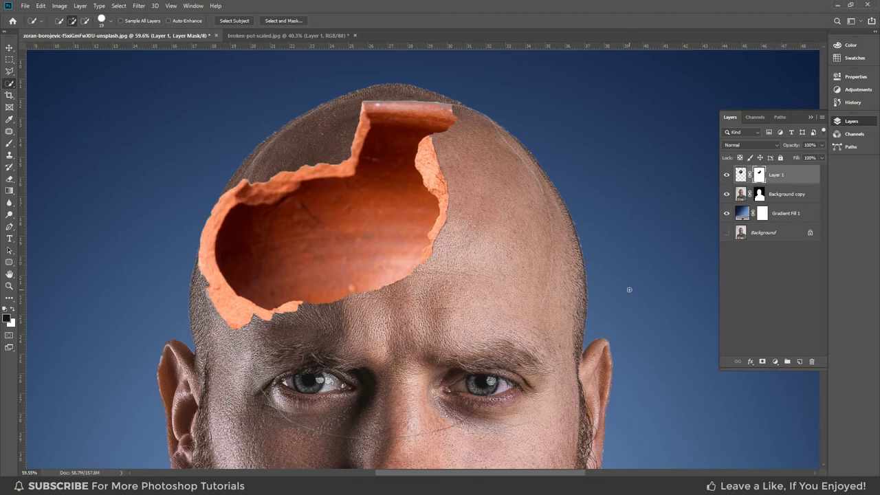
Paint black on Layer 1's mask over the rim's top-right end to hide it
{"action": "left_click", "coordinate": [9, 144]}
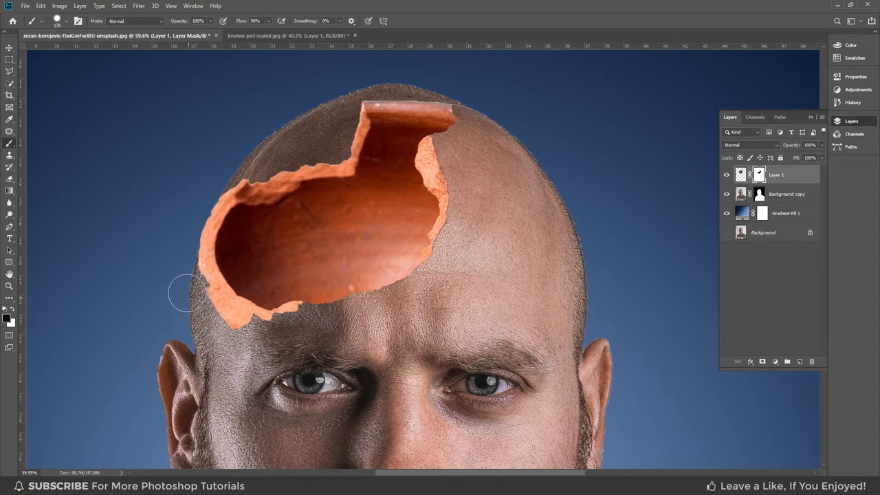
{"action": "scroll", "coordinate": [435, 102], "scroll_direction": "up", "scroll_amount": 2}
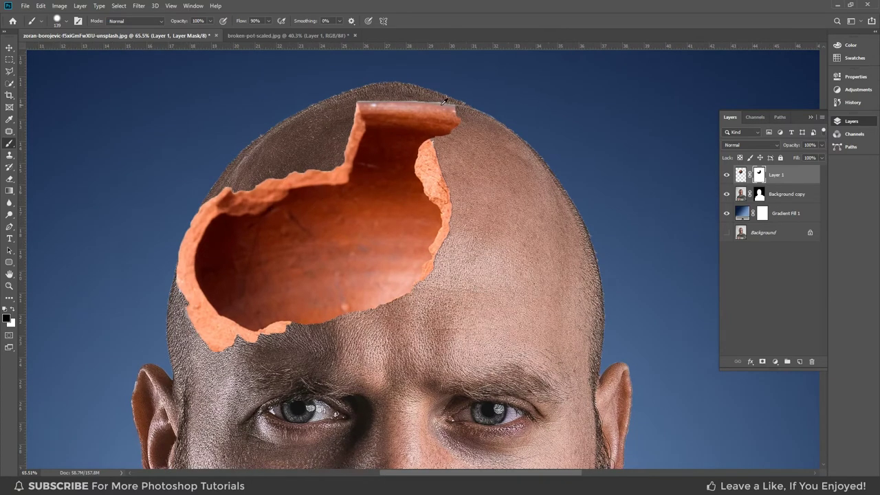
{"action": "right_click", "coordinate": [9, 143]}
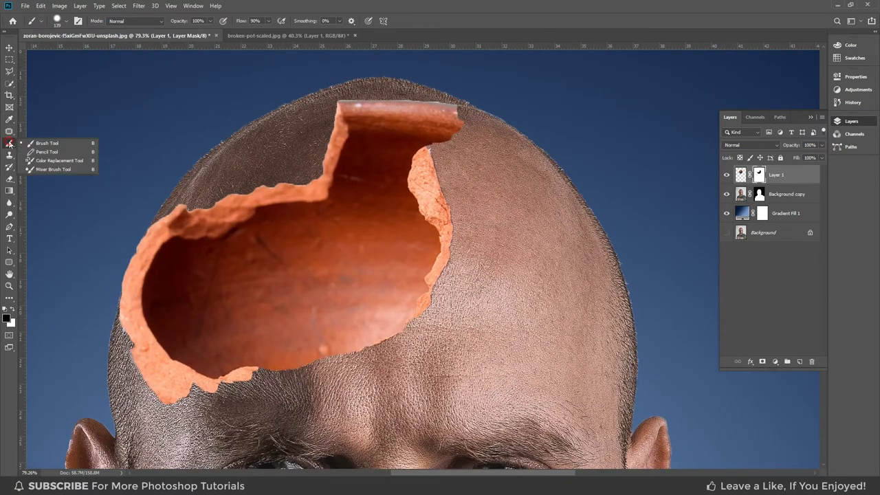
{"action": "left_click", "coordinate": [9, 144]}
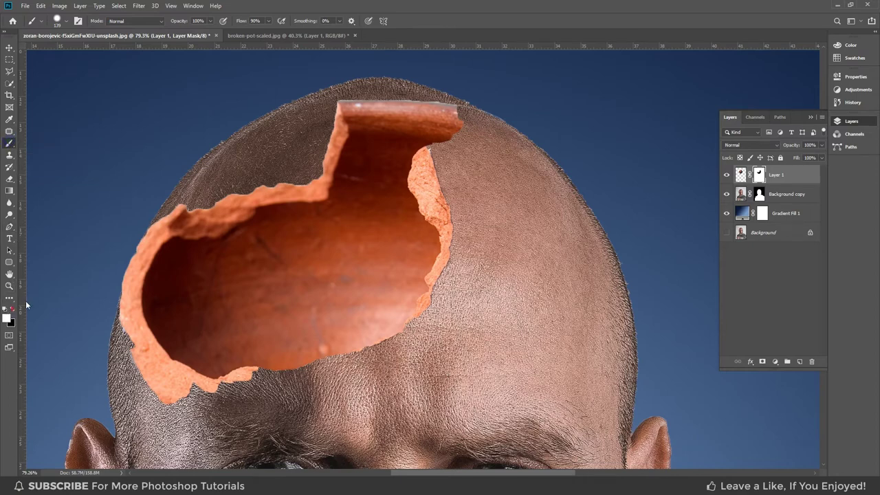
{"action": "scroll", "coordinate": [467, 113], "scroll_direction": "up", "scroll_amount": 1}
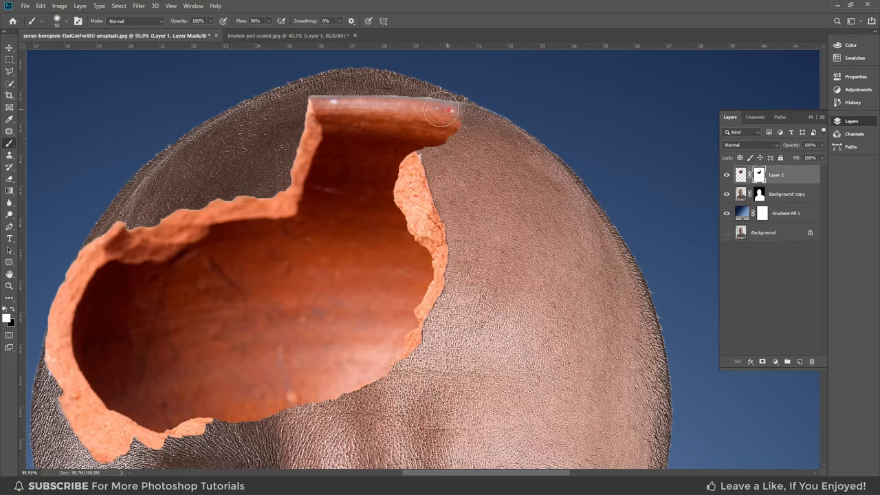
{"action": "left_click_drag", "start_coordinate": [441, 110], "coordinate": [478, 106]}
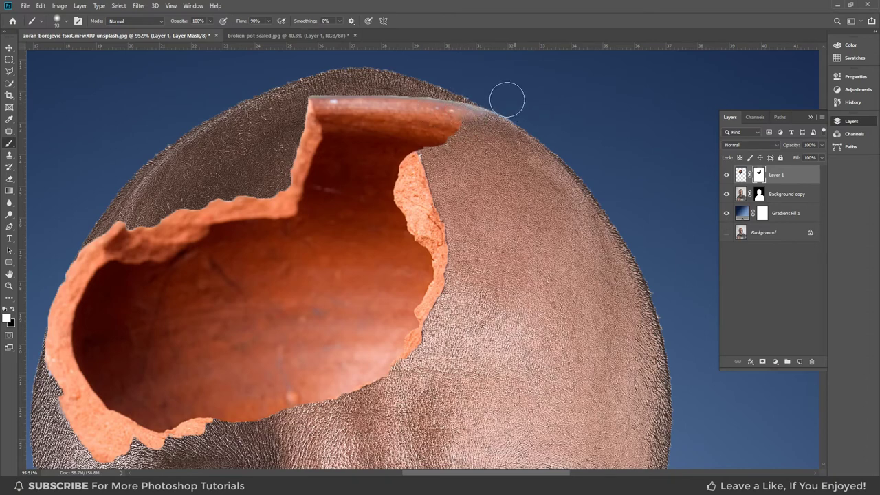
{"action": "right_click", "coordinate": [460, 118], "text": "alt"}
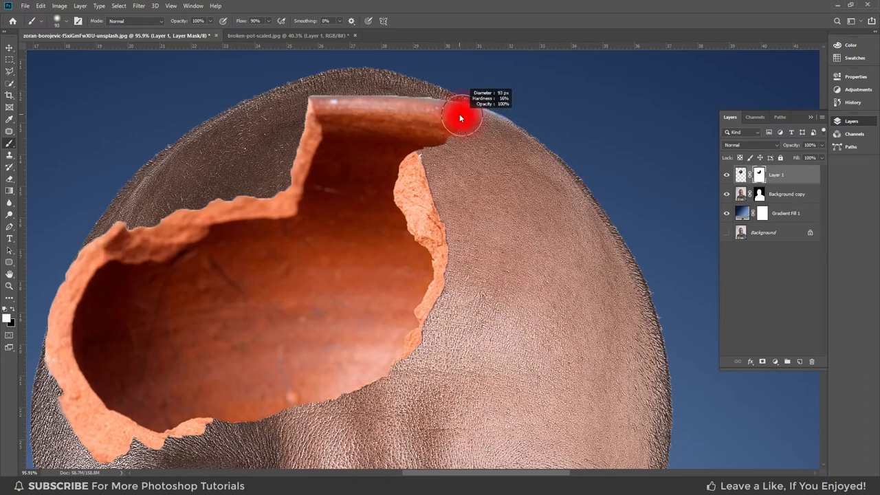
{"action": "left_click_drag", "start_coordinate": [460, 118], "coordinate": [453, 118]}
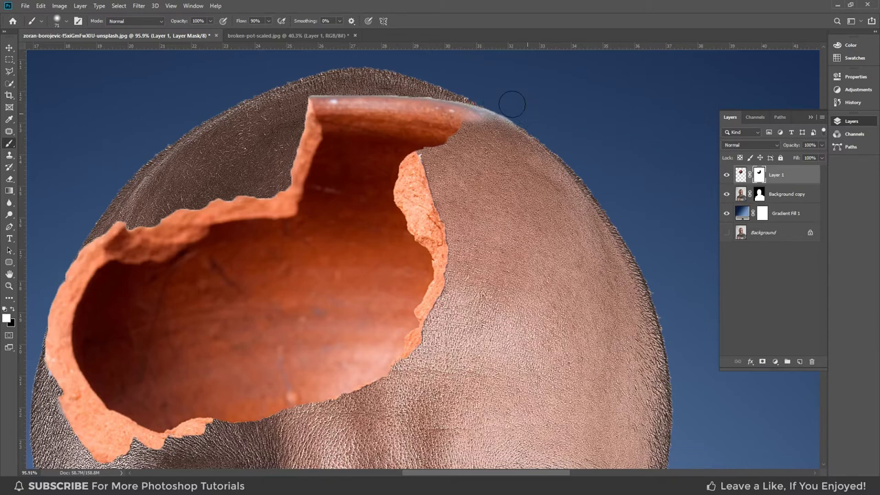
{"action": "left_click", "coordinate": [759, 197]}
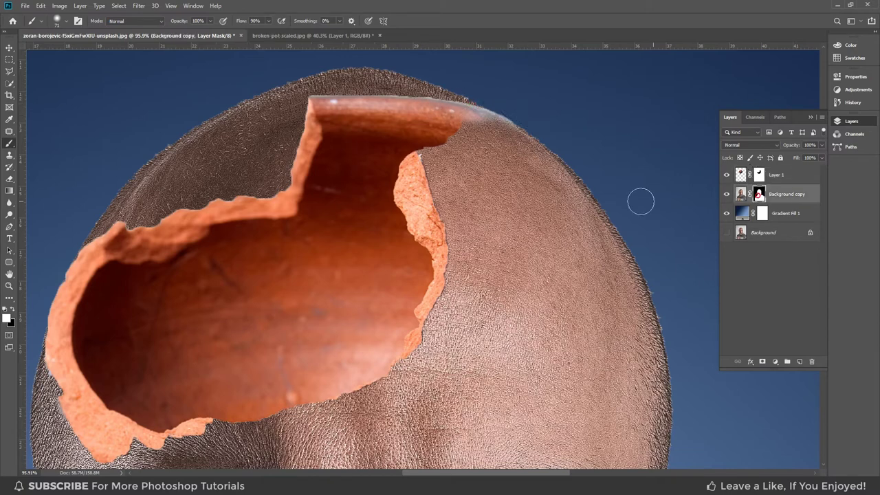
Paint black on the Background copy mask to hide the scalp poking above the pot's left rim
{"action": "left_click", "coordinate": [14, 311]}
{"action": "right_click", "coordinate": [434, 190], "text": "alt"}
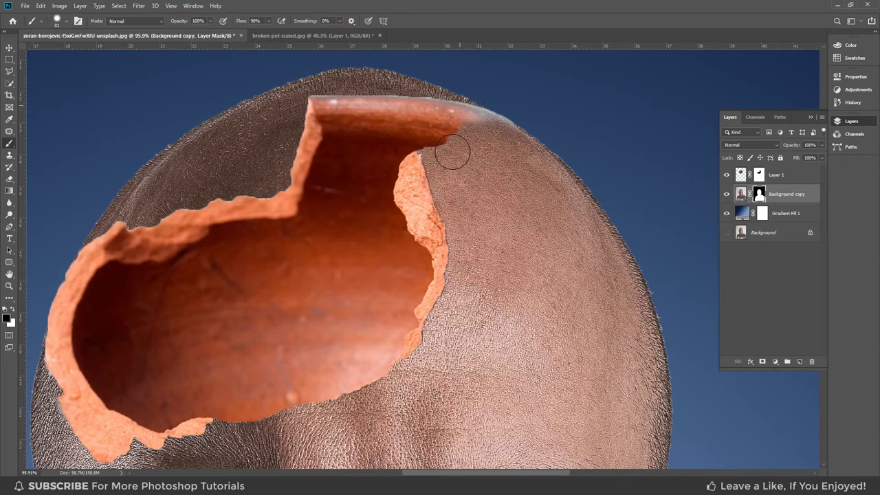
{"action": "scroll", "coordinate": [452, 152], "scroll_direction": "down", "scroll_amount": 1}
{"action": "scroll", "coordinate": [452, 151], "scroll_direction": "down", "scroll_amount": 1}
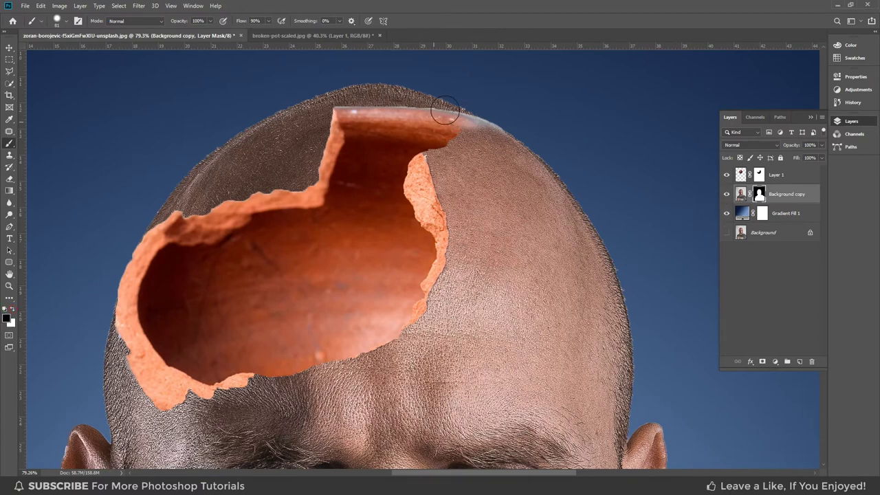
{"action": "mouse_move", "coordinate": [462, 110]}
{"action": "left_mouse_down"}
{"action": "mouse_move", "coordinate": [342, 122]}
{"action": "mouse_move", "coordinate": [311, 175]}
{"action": "mouse_move", "coordinate": [295, 114]}
{"action": "mouse_move", "coordinate": [278, 175]}
{"action": "mouse_move", "coordinate": [251, 202]}
{"action": "mouse_move", "coordinate": [245, 185]}
{"action": "mouse_move", "coordinate": [270, 127]}
{"action": "mouse_move", "coordinate": [216, 207]}
{"action": "mouse_move", "coordinate": [206, 175]}
{"action": "mouse_move", "coordinate": [168, 208]}
{"action": "left_mouse_up"}
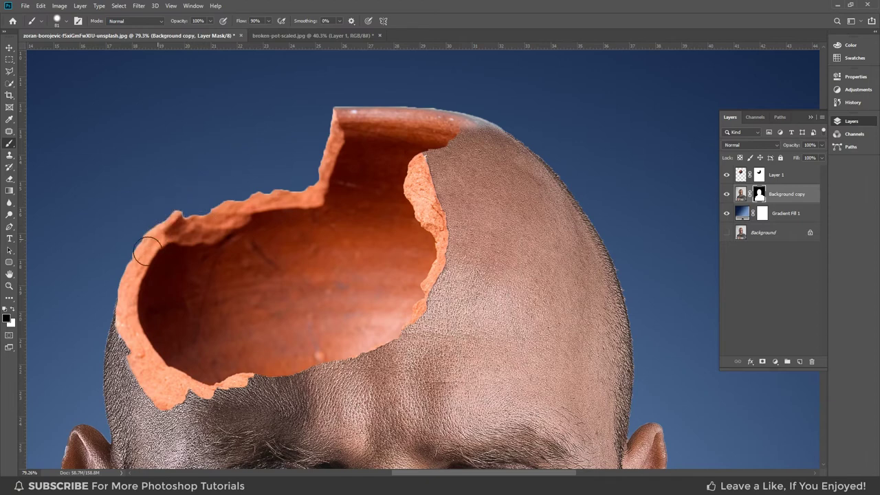
{"action": "scroll", "coordinate": [339, 185], "scroll_direction": "down", "scroll_amount": 1}
{"action": "scroll", "coordinate": [356, 179], "scroll_direction": "down", "scroll_amount": 2}
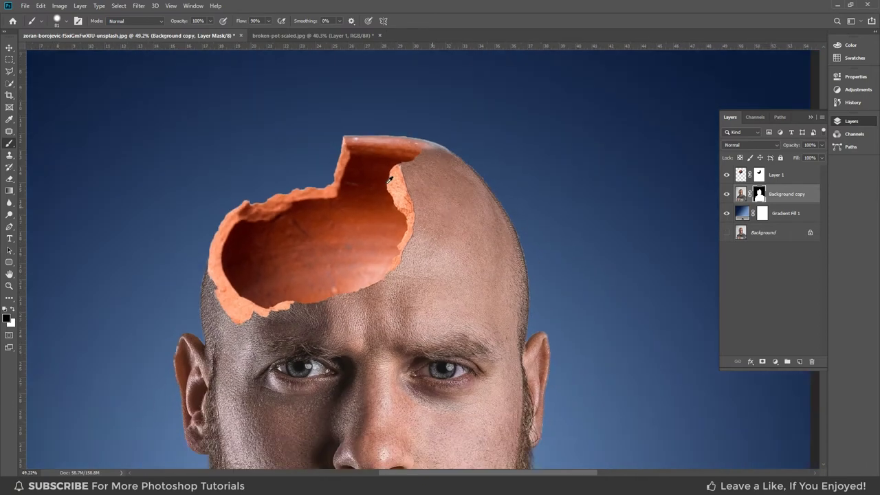
{"action": "scroll", "coordinate": [391, 171], "scroll_direction": "down", "scroll_amount": 1}
{"action": "scroll", "coordinate": [395, 161], "scroll_direction": "down", "scroll_amount": 2}
{"action": "scroll", "coordinate": [429, 133], "scroll_direction": "up", "scroll_amount": 2}
{"action": "scroll", "coordinate": [429, 134], "scroll_direction": "up", "scroll_amount": 4}
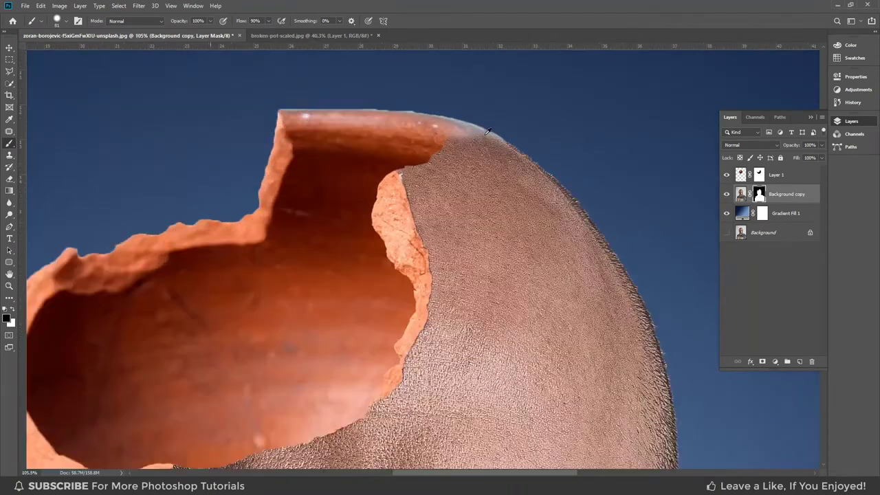
{"action": "right_click", "coordinate": [436, 142], "text": "alt"}
Paint white on Layer 1's mask to restore the rim's right end and smooth its join with the scalp
{"action": "left_click", "coordinate": [760, 176]}
{"action": "left_click", "coordinate": [13, 309]}
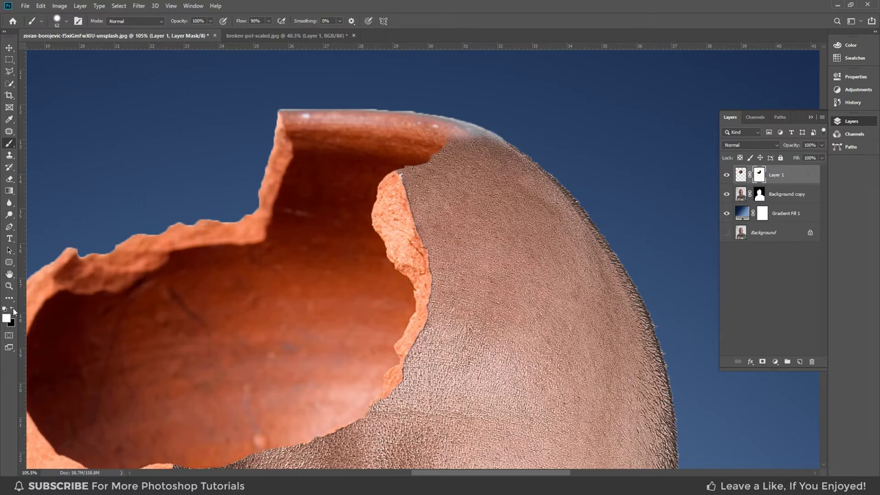
{"action": "right_click", "coordinate": [436, 138], "text": "alt"}
{"action": "left_click_drag", "start_coordinate": [440, 134], "coordinate": [395, 170]}
{"action": "scroll", "coordinate": [440, 148], "scroll_direction": "up", "scroll_amount": 2}
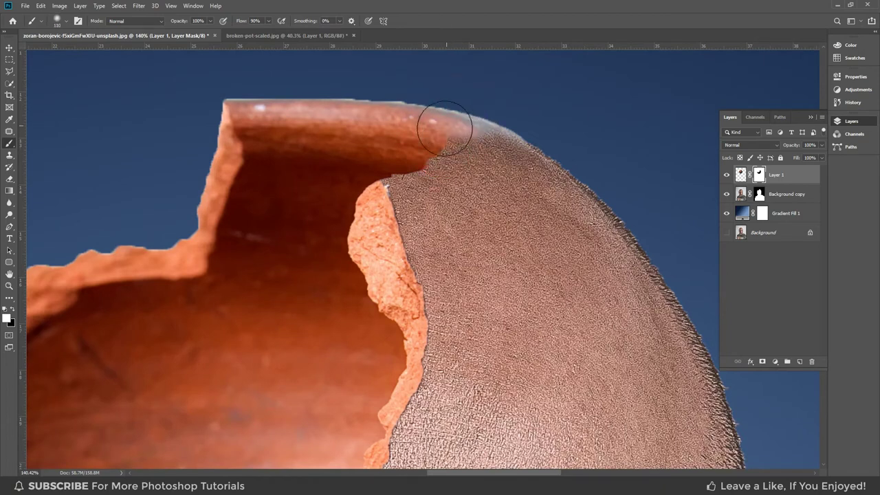
{"action": "left_click_drag", "start_coordinate": [446, 132], "coordinate": [383, 158]}
With a smaller brush, blend the pot rim into the scalp and remove the light halo along it
{"action": "right_click", "coordinate": [407, 141], "text": "alt"}
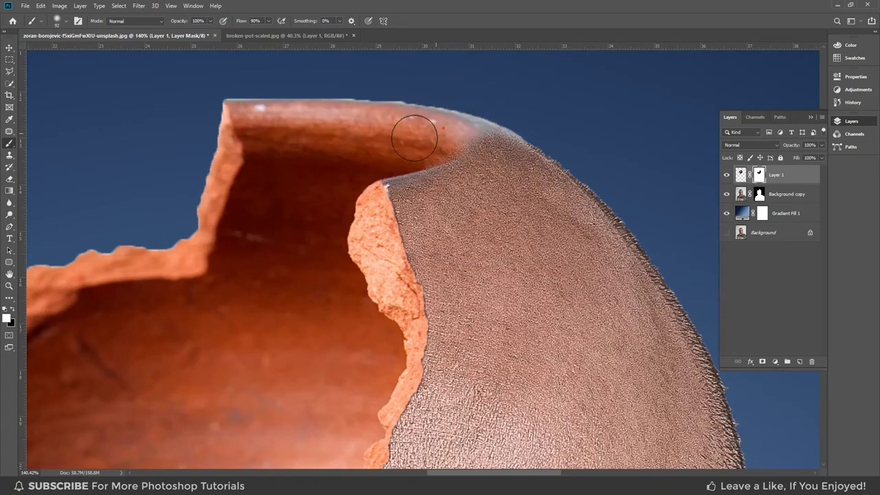
{"action": "left_click_drag", "start_coordinate": [413, 133], "coordinate": [471, 130]}
{"action": "right_click", "coordinate": [436, 138], "text": "alt"}
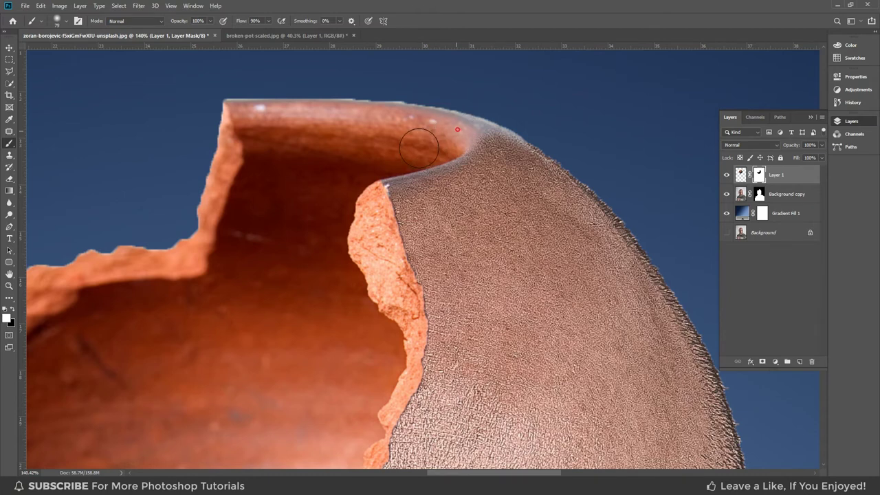
{"action": "left_click_drag", "start_coordinate": [464, 131], "coordinate": [393, 122]}
{"action": "left_click_drag", "start_coordinate": [541, 131], "coordinate": [491, 120]}
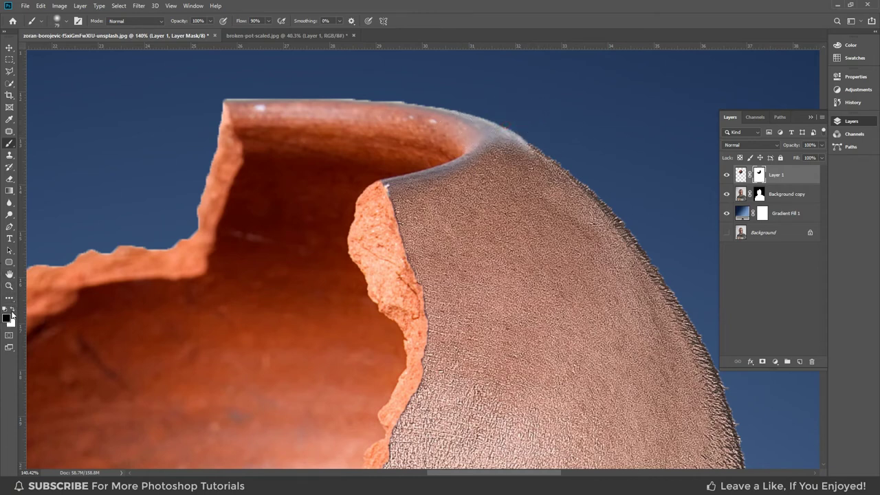
{"action": "left_click_drag", "start_coordinate": [550, 147], "coordinate": [515, 108]}
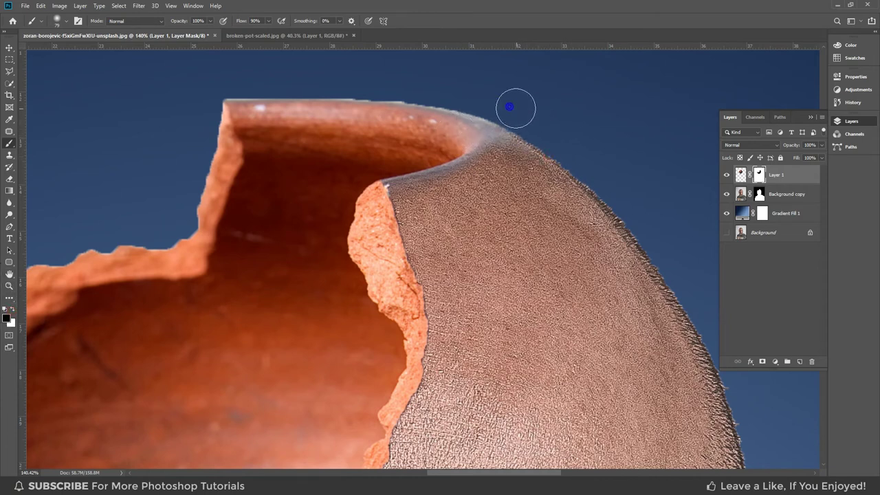
{"action": "right_click", "coordinate": [534, 142], "text": "alt"}
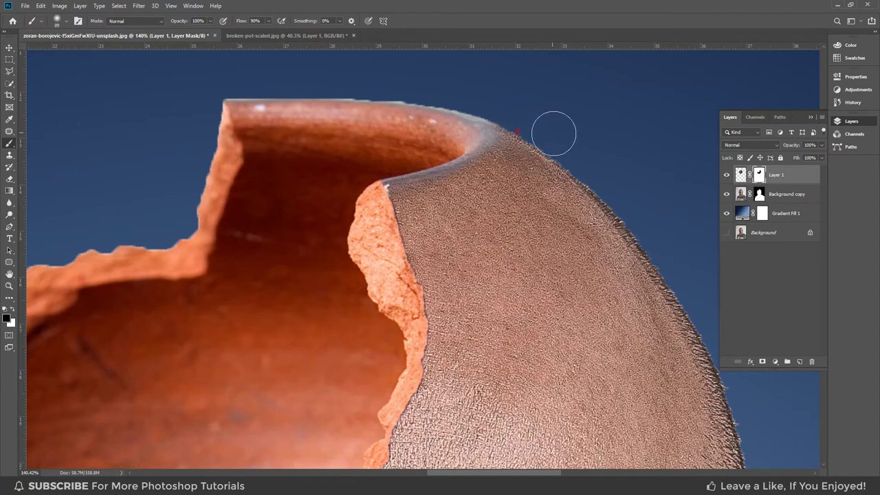
{"action": "scroll", "coordinate": [554, 132], "scroll_direction": "down", "scroll_amount": 1}
{"action": "scroll", "coordinate": [564, 134], "scroll_direction": "down", "scroll_amount": 1}
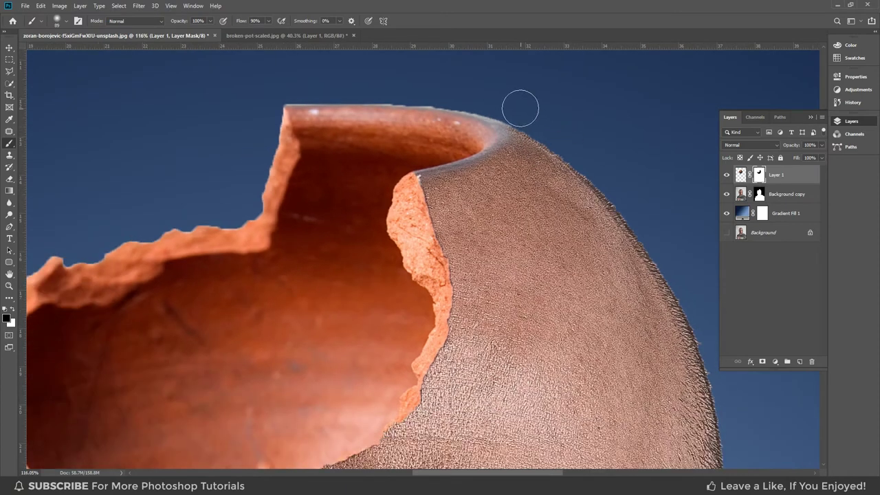
{"action": "mouse_move", "coordinate": [521, 108]}
{"action": "left_mouse_down"}
{"action": "mouse_move", "coordinate": [538, 129]}
{"action": "mouse_move", "coordinate": [527, 137]}
{"action": "left_mouse_up"}
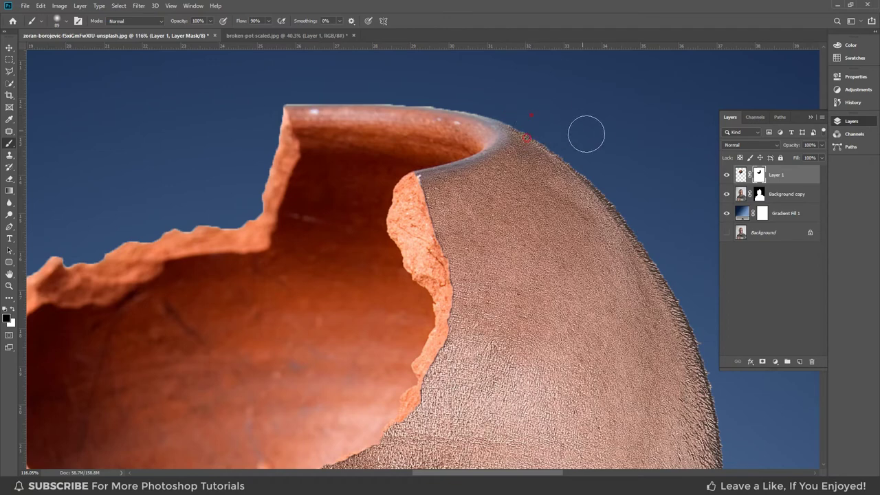
Zoom out to review the blended rim and switch to the Move tool
{"action": "scroll", "coordinate": [588, 141], "scroll_direction": "down", "scroll_amount": 1}
{"action": "scroll", "coordinate": [589, 145], "scroll_direction": "down", "scroll_amount": 1}
{"action": "scroll", "coordinate": [590, 147], "scroll_direction": "down", "scroll_amount": 1}
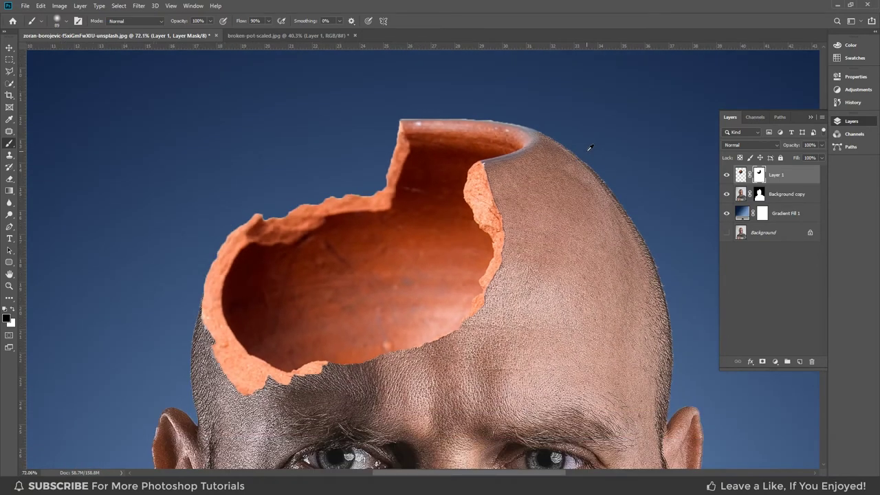
{"action": "scroll", "coordinate": [590, 147], "scroll_direction": "down", "scroll_amount": 1}
{"action": "scroll", "coordinate": [560, 200], "scroll_direction": "down", "scroll_amount": 1}
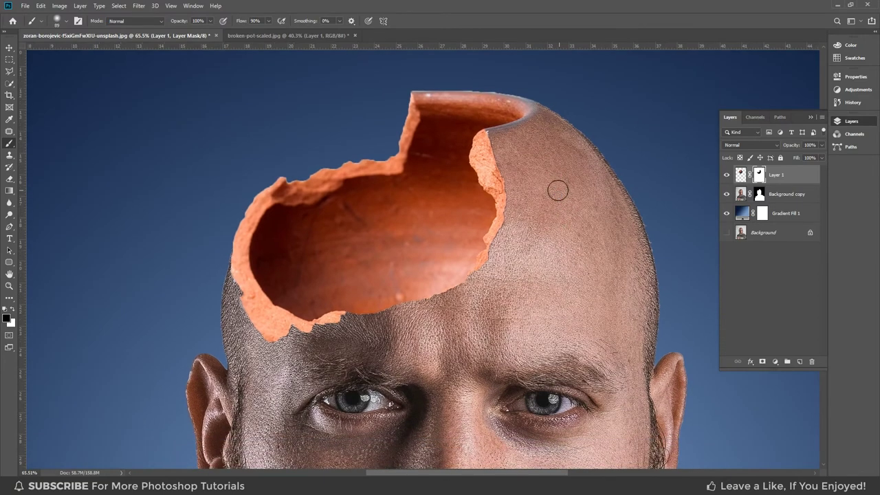
{"action": "scroll", "coordinate": [557, 185], "scroll_direction": "down", "scroll_amount": 1}
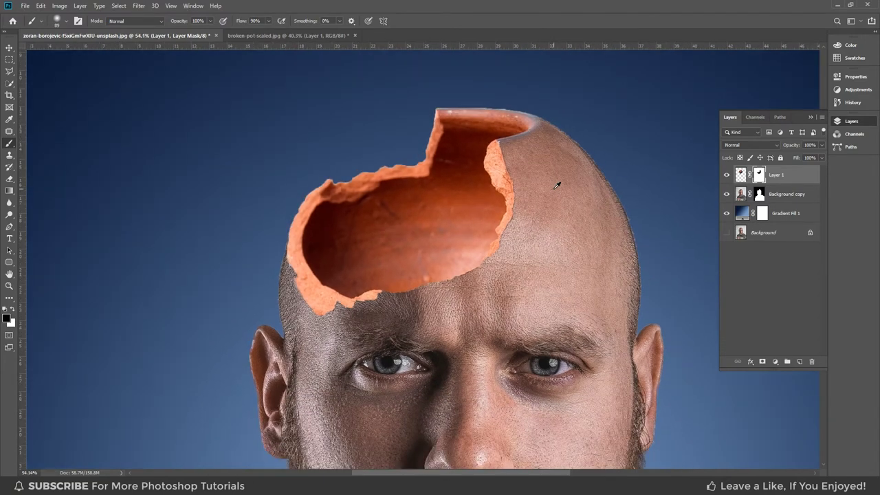
{"action": "left_click", "coordinate": [10, 48]}
{"action": "scroll", "coordinate": [335, 221], "scroll_direction": "up", "scroll_amount": 2}
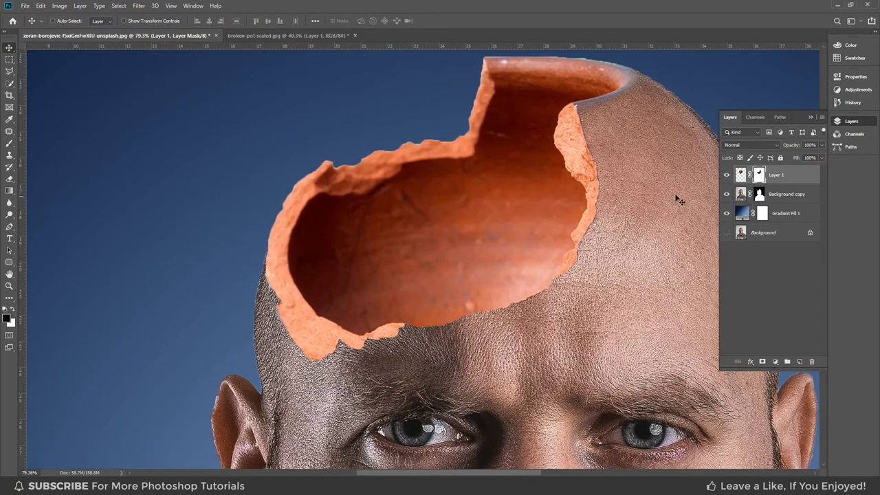
Shift Layer 1's pot image slightly upward within its mask, then zoom out
{"action": "left_click", "coordinate": [738, 176]}
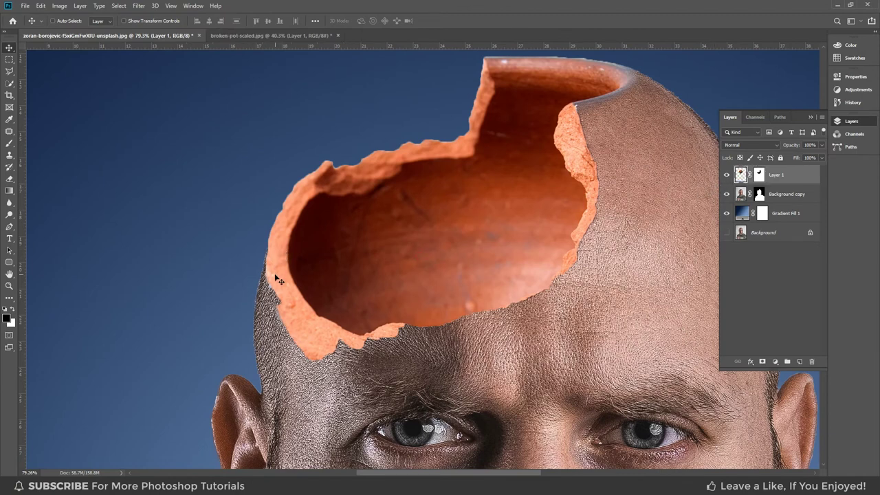
{"action": "left_click_drag", "start_coordinate": [275, 278], "coordinate": [272, 255]}
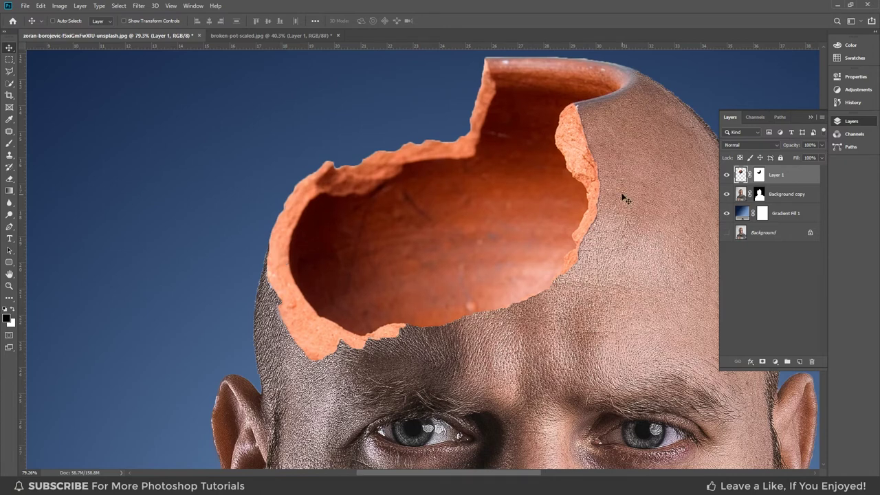
{"action": "scroll", "coordinate": [377, 248], "scroll_direction": "down", "scroll_amount": 2}
{"action": "scroll", "coordinate": [413, 251], "scroll_direction": "down", "scroll_amount": 2}
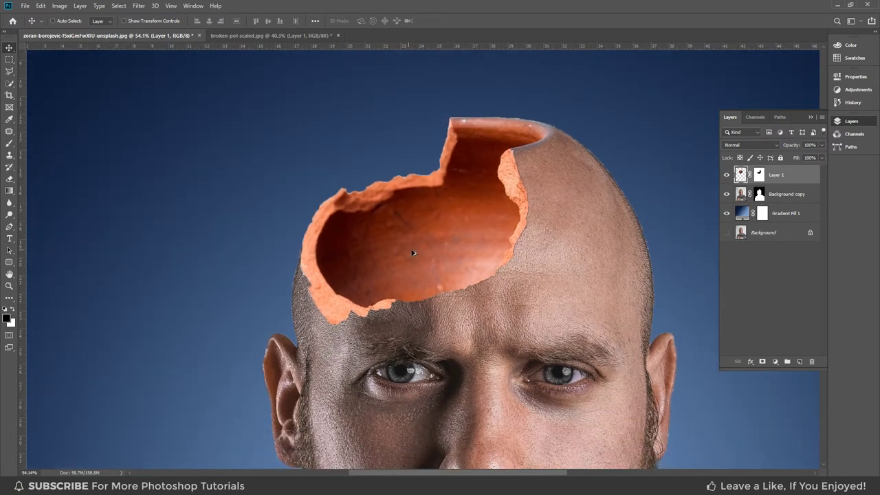
{"action": "scroll", "coordinate": [421, 254], "scroll_direction": "down", "scroll_amount": 1}
{"action": "scroll", "coordinate": [464, 266], "scroll_direction": "down", "scroll_amount": 1}
Pan and zoom out to bring the whole head and shoulders into view
{"action": "left_click_drag", "start_coordinate": [465, 265], "coordinate": [446, 259]}
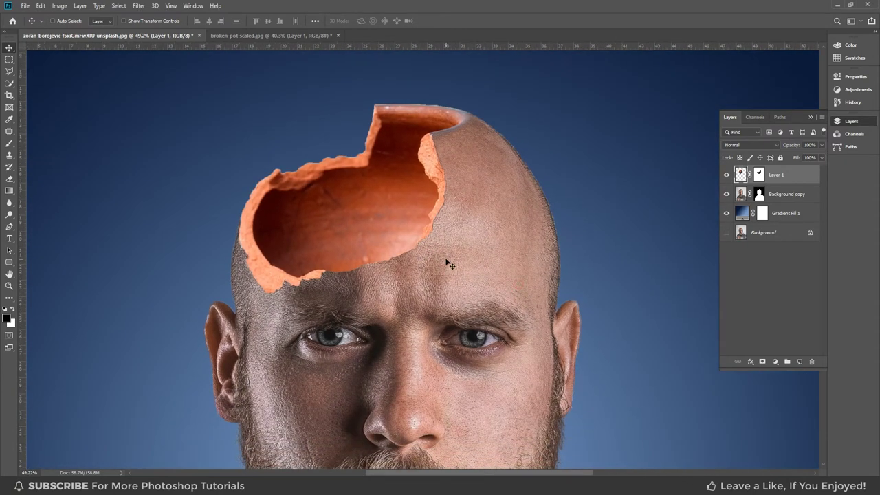
{"action": "scroll", "coordinate": [514, 191], "scroll_direction": "down", "scroll_amount": 1}
{"action": "scroll", "coordinate": [513, 194], "scroll_direction": "down", "scroll_amount": 1}
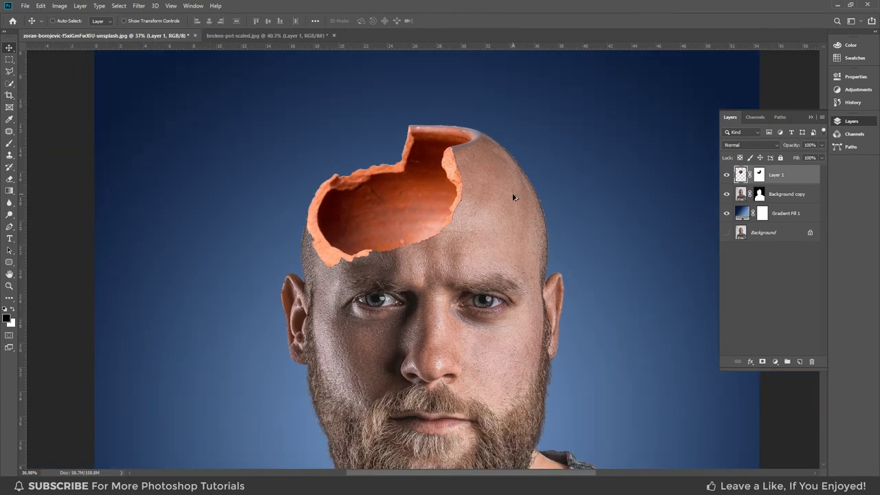
{"action": "scroll", "coordinate": [514, 197], "scroll_direction": "down", "scroll_amount": 1}
{"action": "scroll", "coordinate": [533, 244], "scroll_direction": "down", "scroll_amount": 1}
{"action": "left_click_drag", "start_coordinate": [530, 240], "coordinate": [520, 229]}
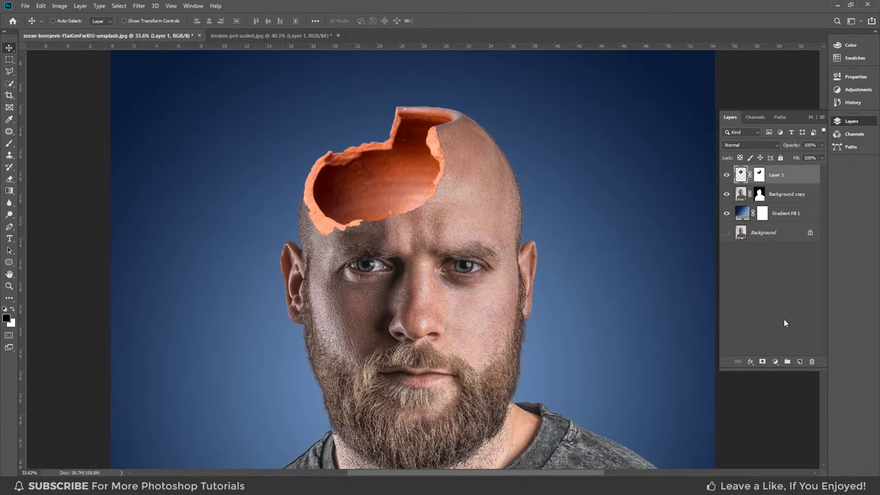
Add a Hue/Saturation adjustment clipped to the pot layer with Saturation about -34 and Hue 0
{"action": "left_click", "coordinate": [777, 361]}
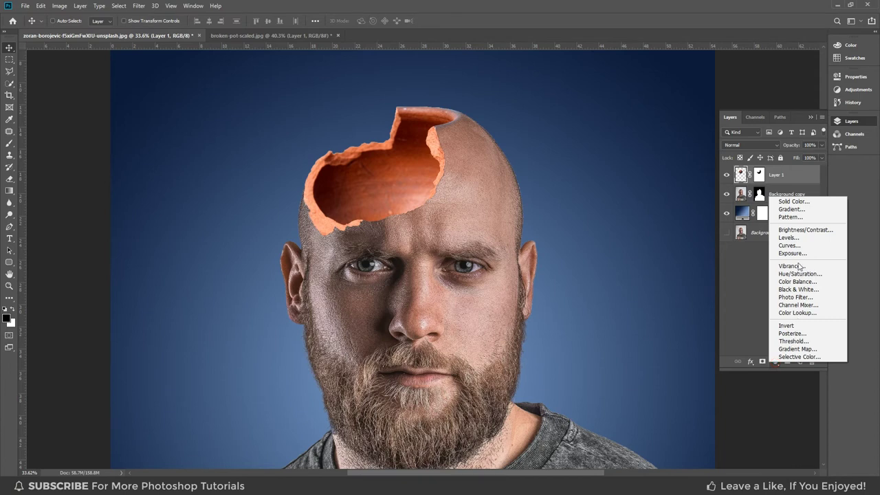
{"action": "left_click", "coordinate": [800, 274]}
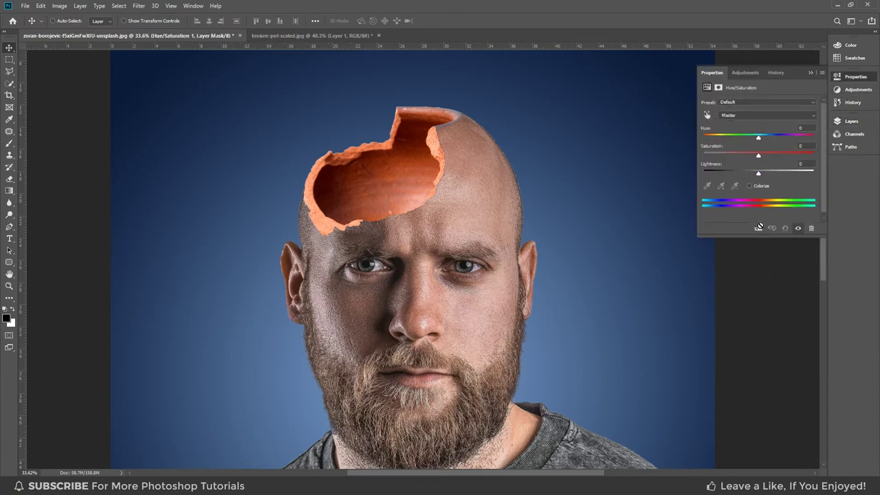
{"action": "left_click", "coordinate": [758, 229]}
{"action": "left_click_drag", "start_coordinate": [758, 155], "coordinate": [736, 158]}
{"action": "mouse_move", "coordinate": [757, 135]}
{"action": "left_mouse_down"}
{"action": "mouse_move", "coordinate": [761, 142]}
{"action": "mouse_move", "coordinate": [742, 156]}
{"action": "left_mouse_up"}
{"action": "double_click", "coordinate": [802, 128]}
{"action": "type", "text": "0"}
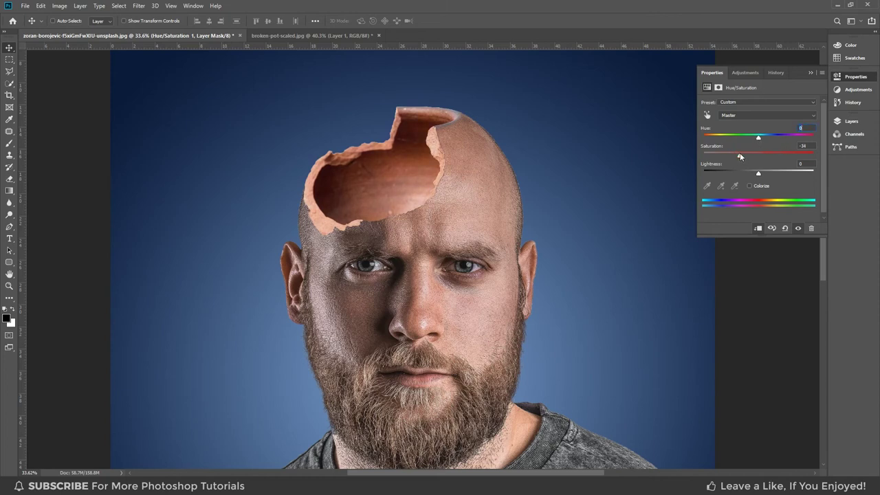
Add a Brightness/Contrast adjustment clipped to the pot layer with Brightness -17 and Contrast 21
{"action": "left_click", "coordinate": [855, 76]}
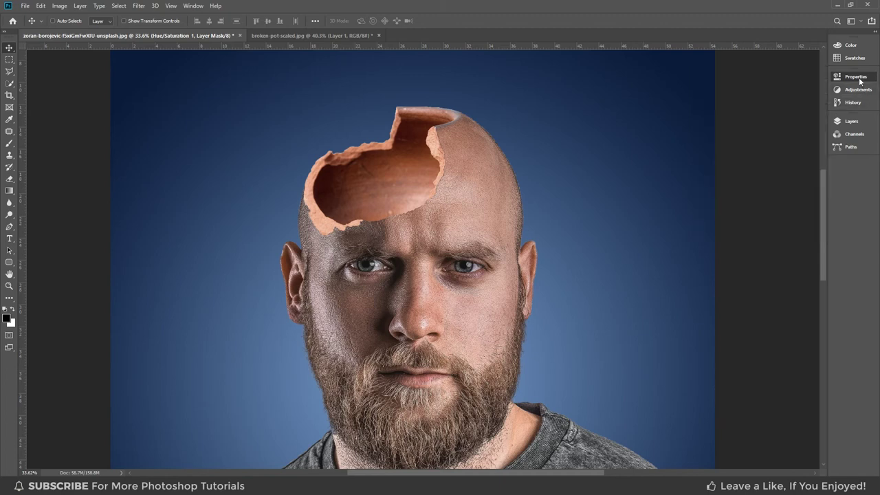
{"action": "left_click", "coordinate": [852, 121]}
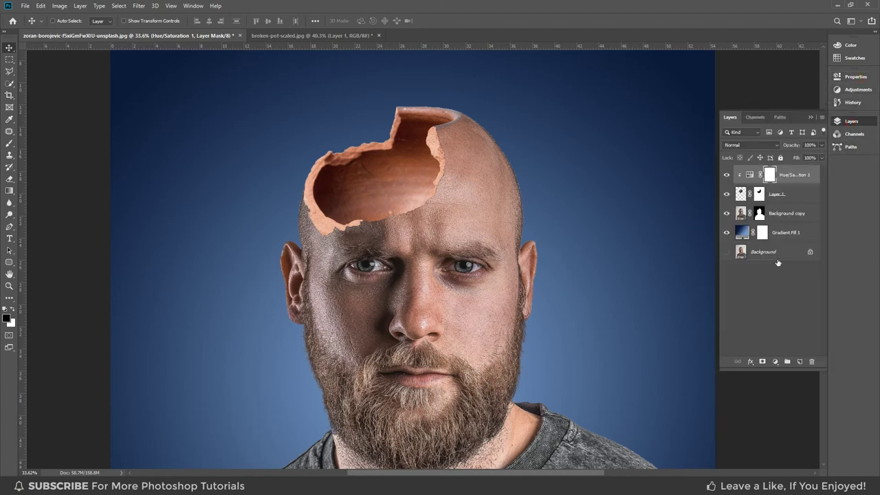
{"action": "left_click", "coordinate": [776, 362]}
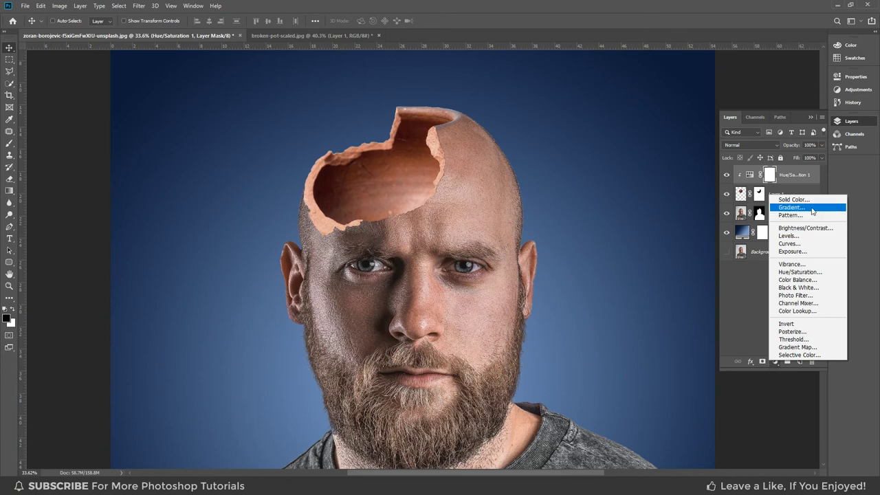
{"action": "left_click", "coordinate": [809, 229]}
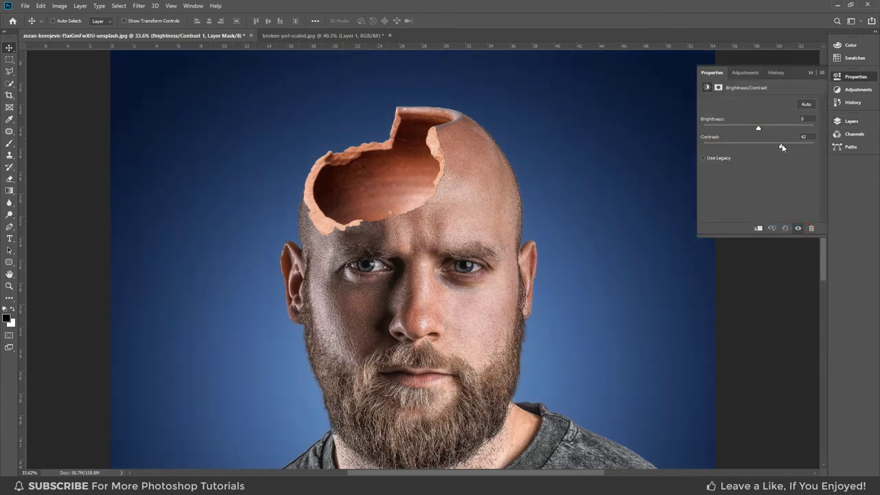
{"action": "left_click_drag", "start_coordinate": [782, 146], "coordinate": [779, 146]}
{"action": "left_click", "coordinate": [758, 228]}
{"action": "left_click_drag", "start_coordinate": [780, 148], "coordinate": [783, 147]}
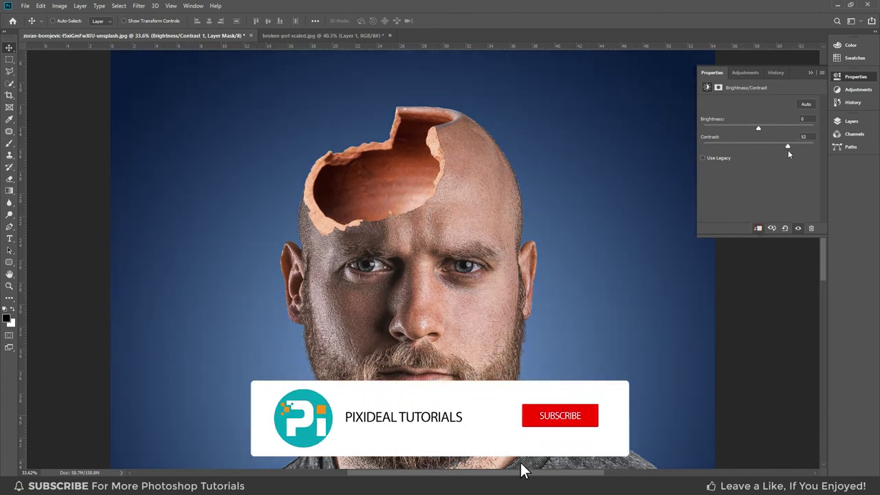
{"action": "mouse_move", "coordinate": [784, 146]}
{"action": "left_mouse_down"}
{"action": "mouse_move", "coordinate": [753, 130]}
{"action": "mouse_move", "coordinate": [778, 147]}
{"action": "left_mouse_up"}
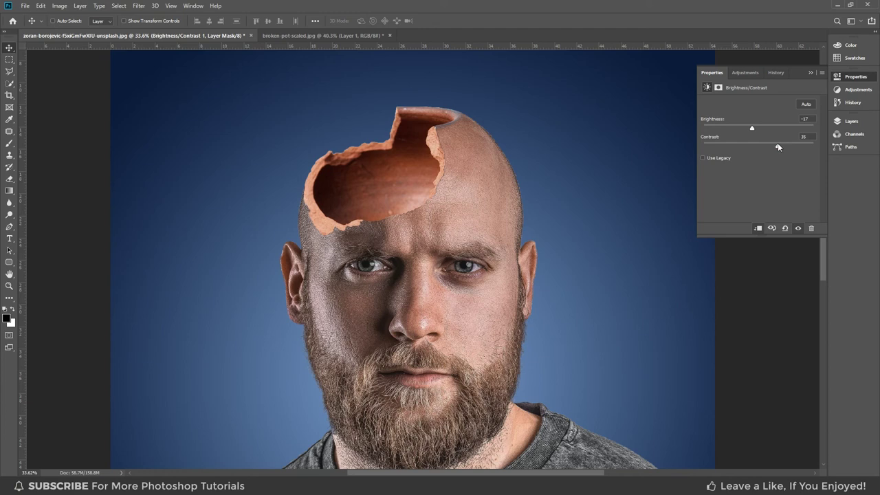
{"action": "left_click", "coordinate": [845, 80]}
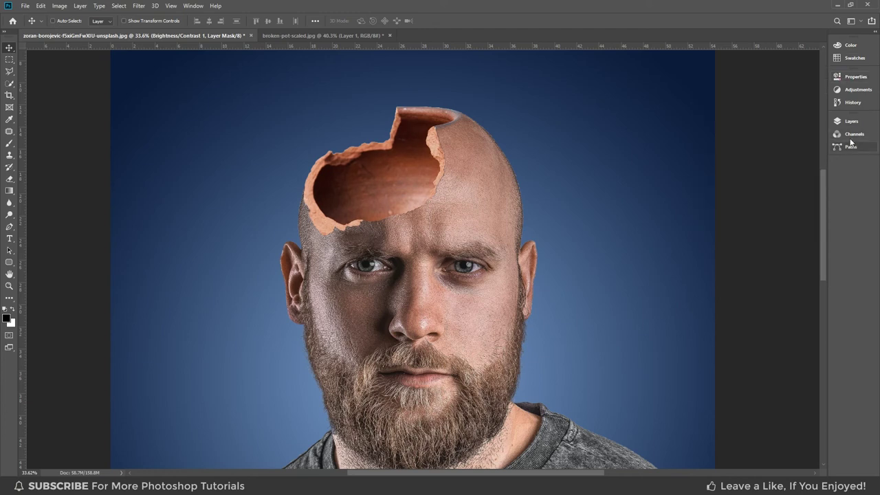